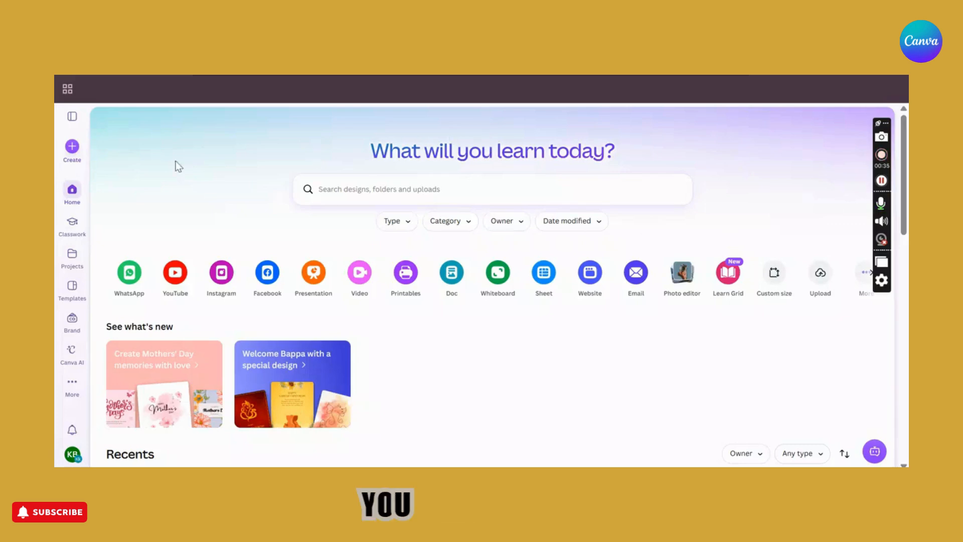
Create a new blank Instagram Post (4:5) design and select its page
left_click(70, 159)
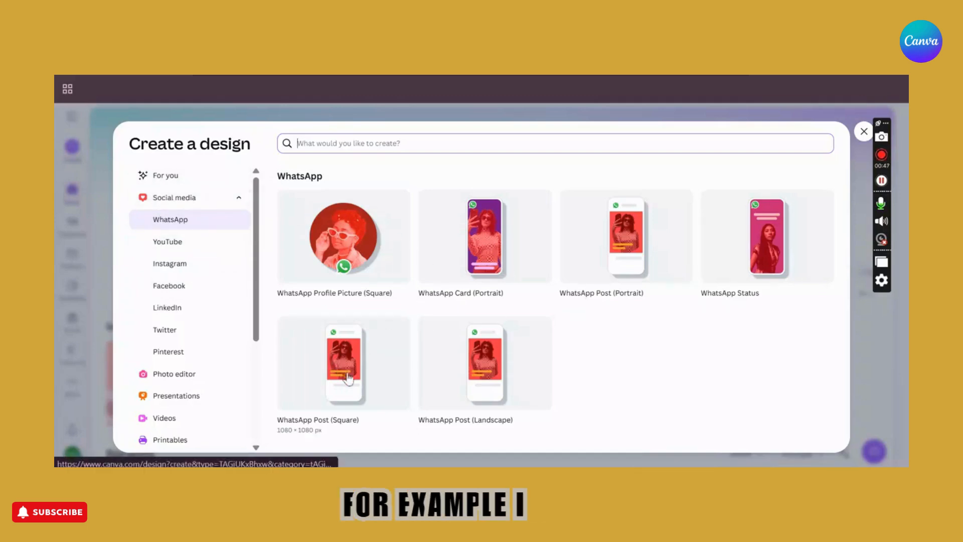
left_click(169, 265)
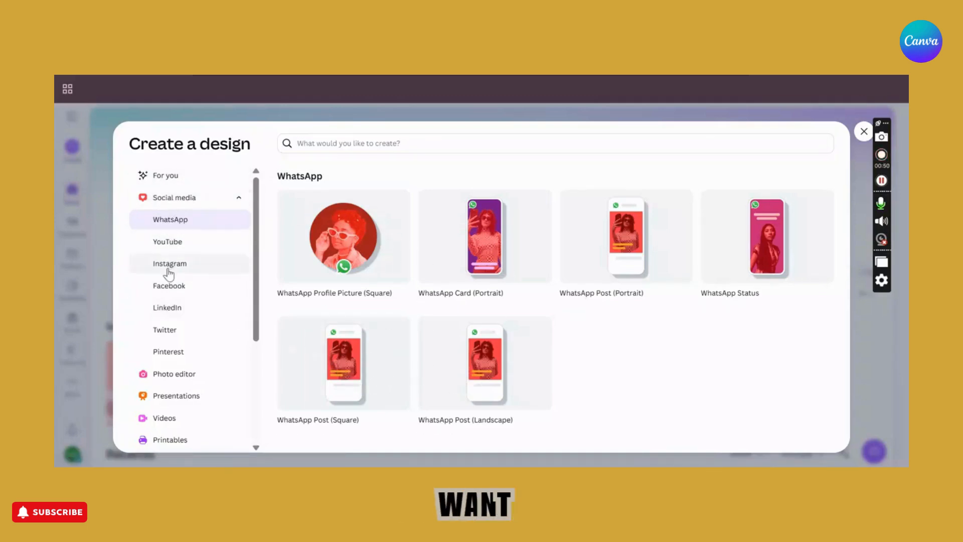
left_click(322, 259)
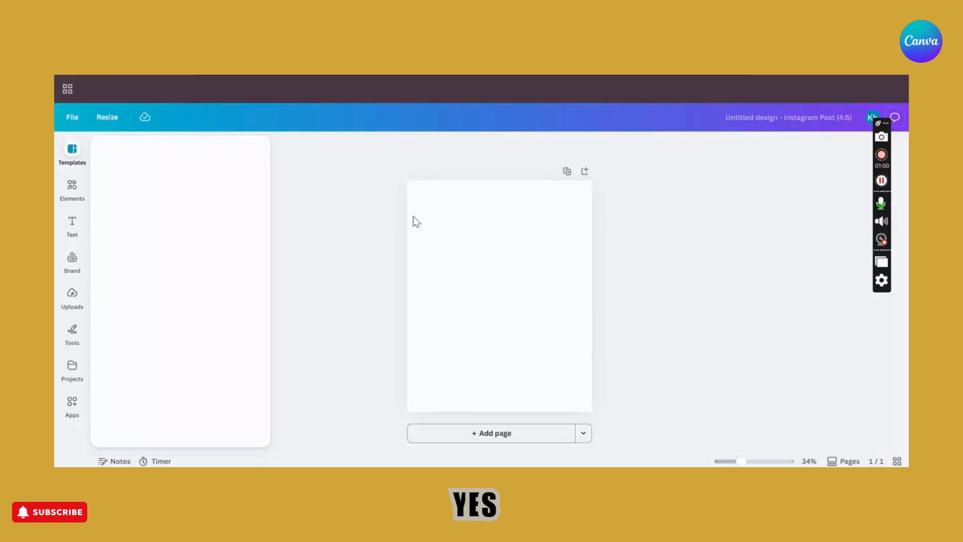
left_click(453, 252)
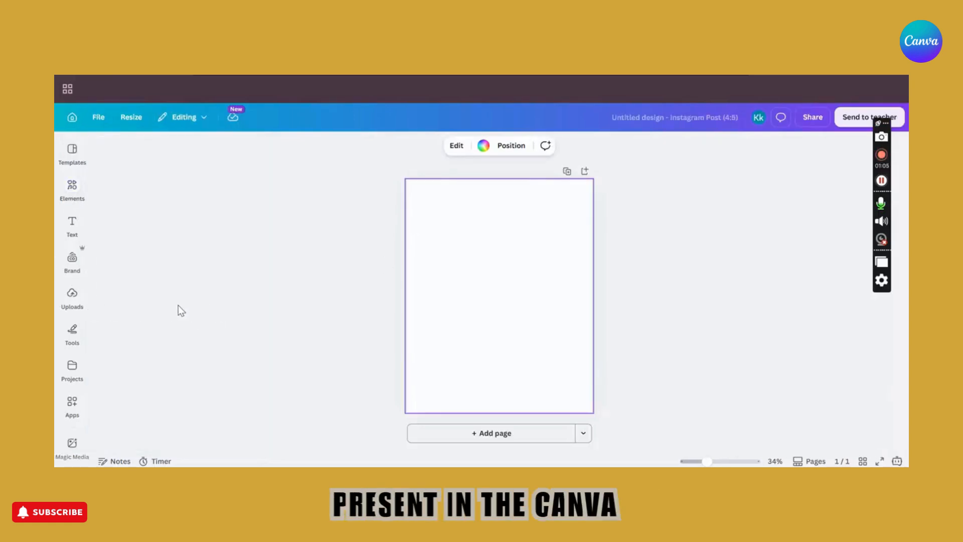
Look through the available Projects, Apps and Photos resources, and open the Magic Media generator
left_click(73, 370)
left_click(79, 407)
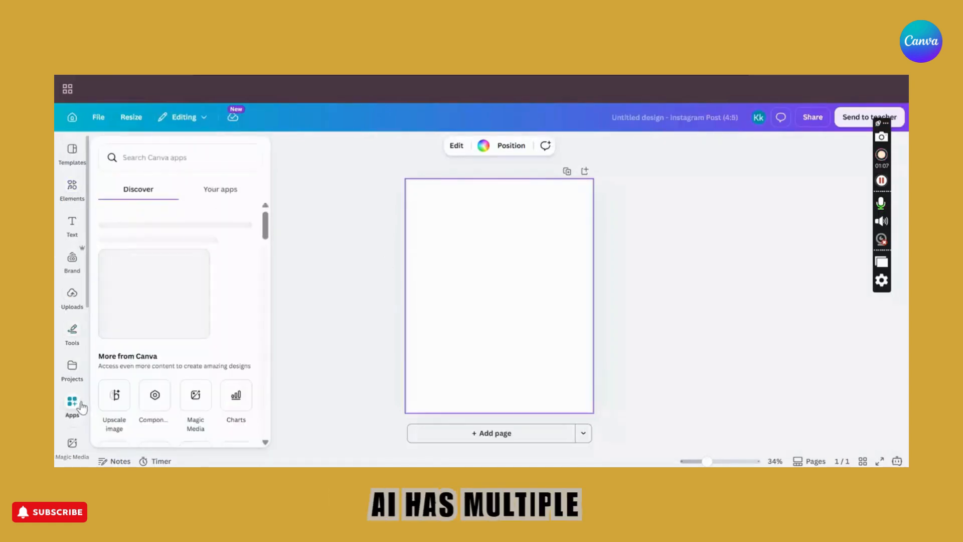
left_click(75, 394)
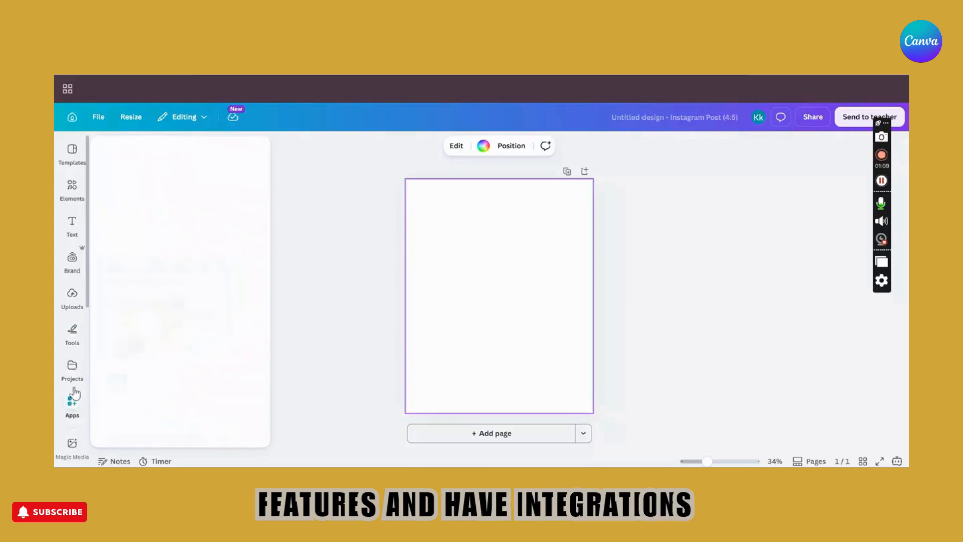
scroll(76, 411, "down", 2)
left_click(73, 413)
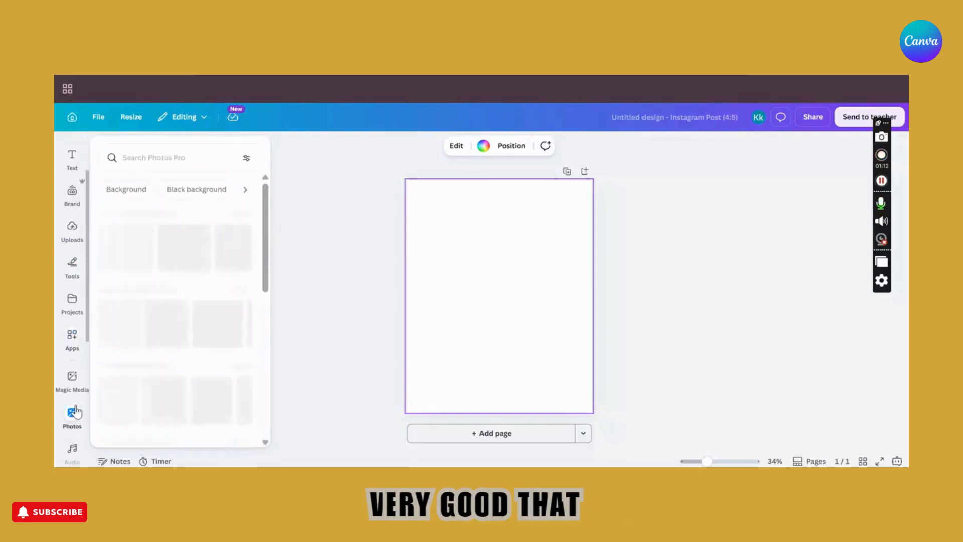
left_click(75, 395)
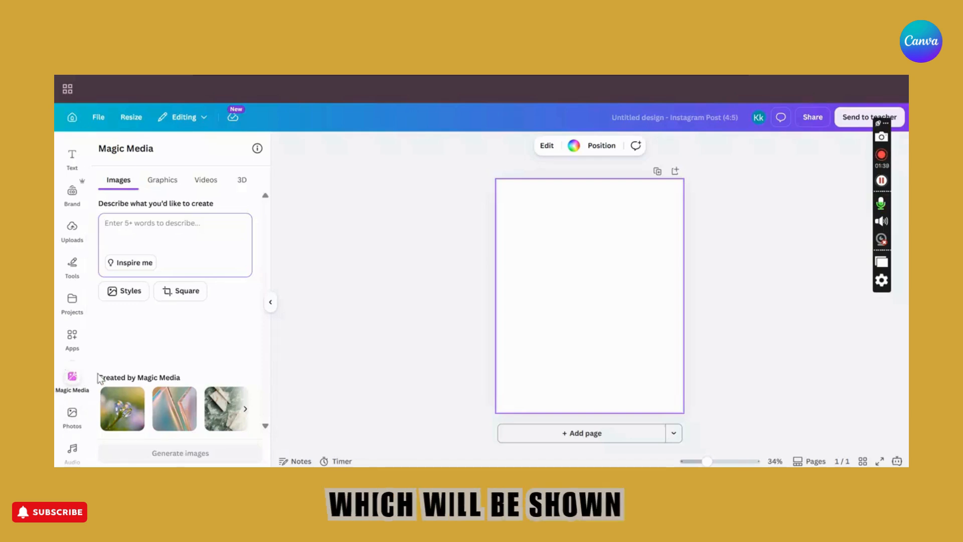
View the Graphics, Videos and 3D generation options in Magic Media and return to image generation
left_click(164, 227)
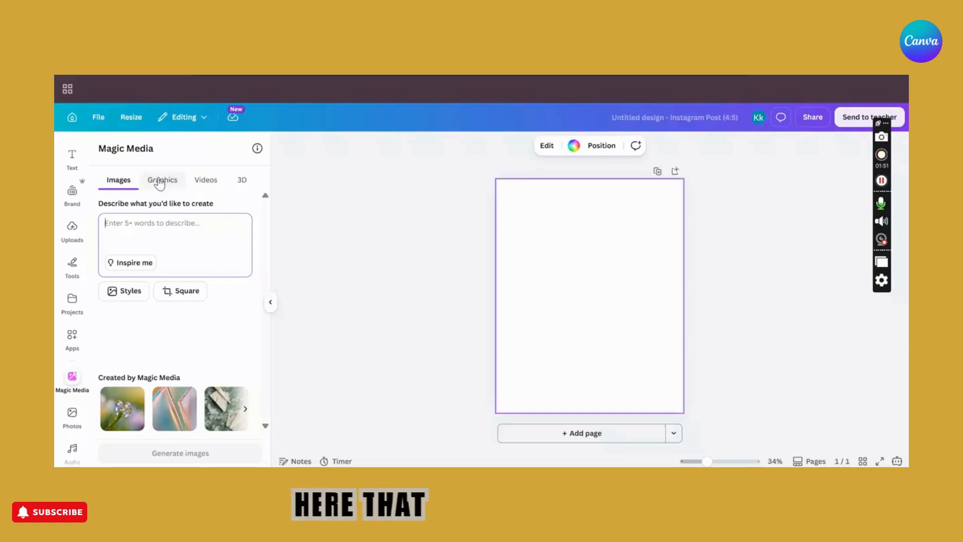
left_click(179, 183)
left_click(207, 180)
left_click(242, 182)
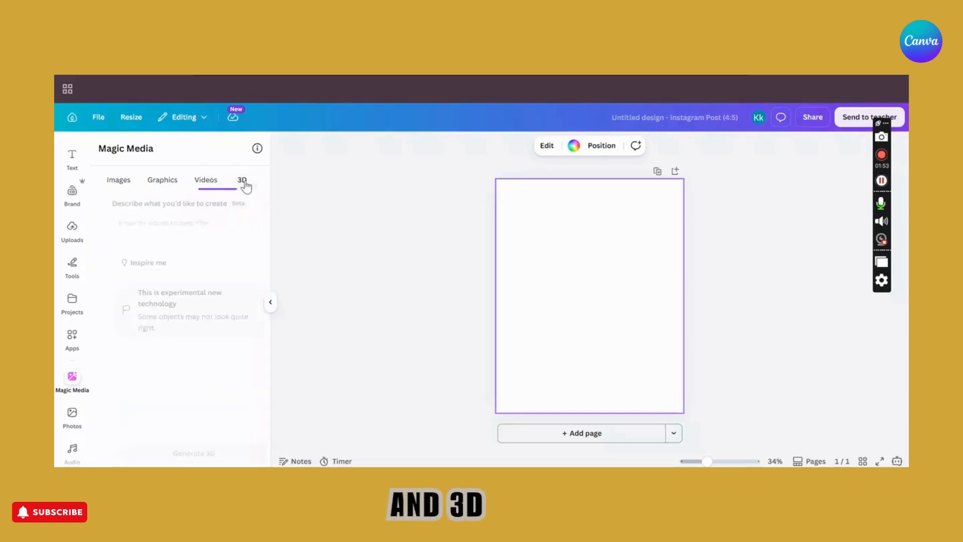
left_click(119, 182)
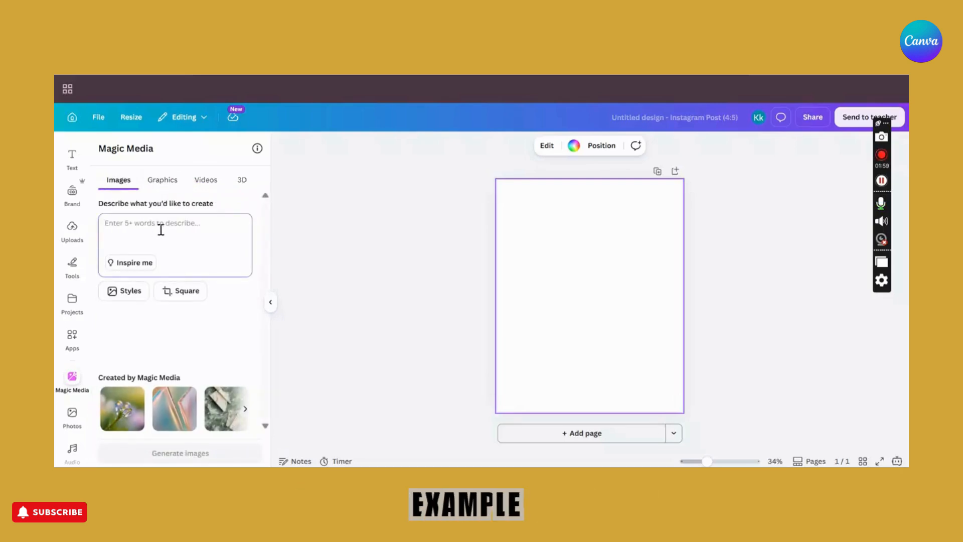
Generate images in Magic Media from the prompt "Solar system and galaxies"
type("Sola")
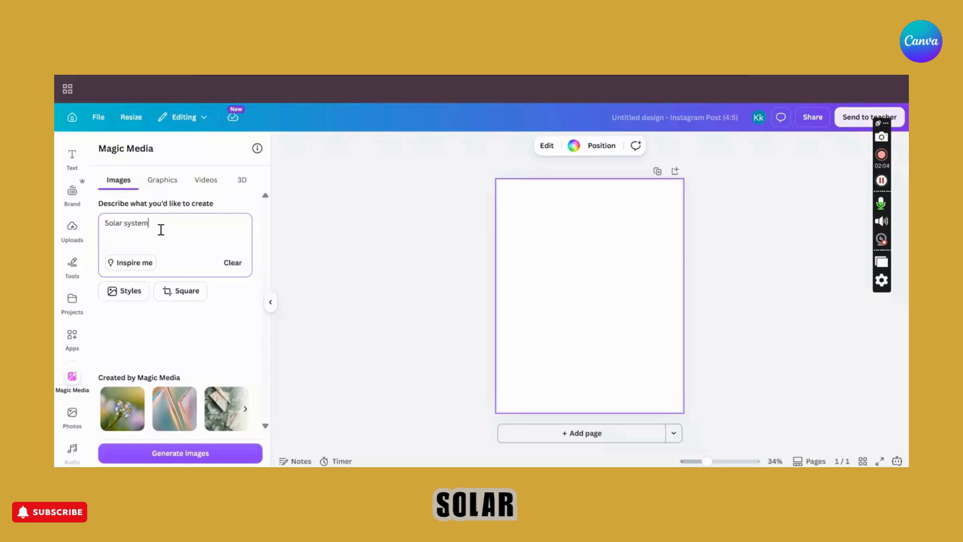
type("r system ")
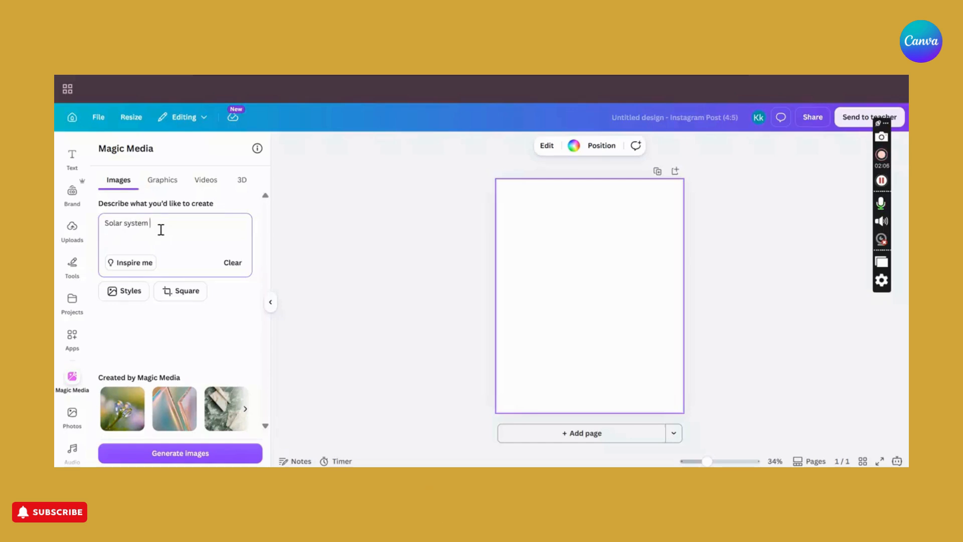
type("universe")
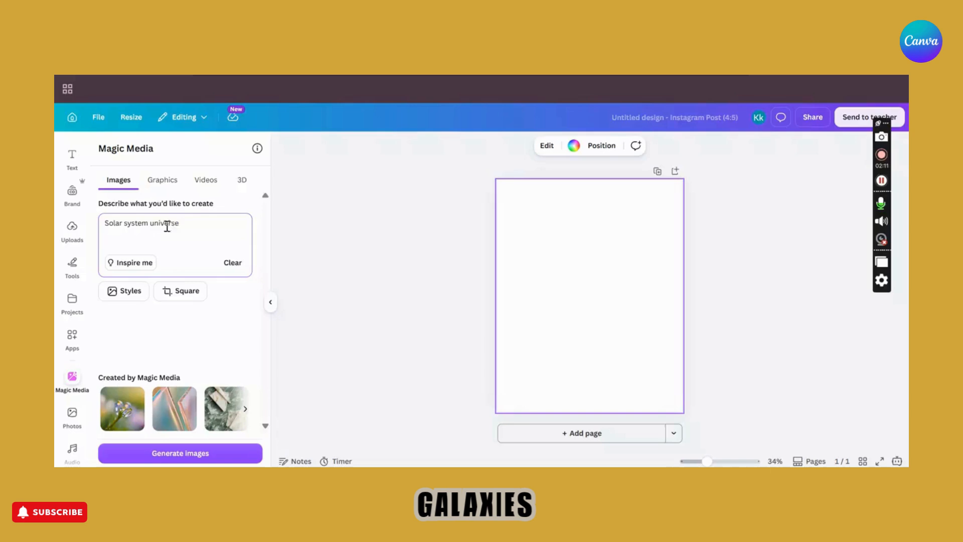
type(" galaxies")
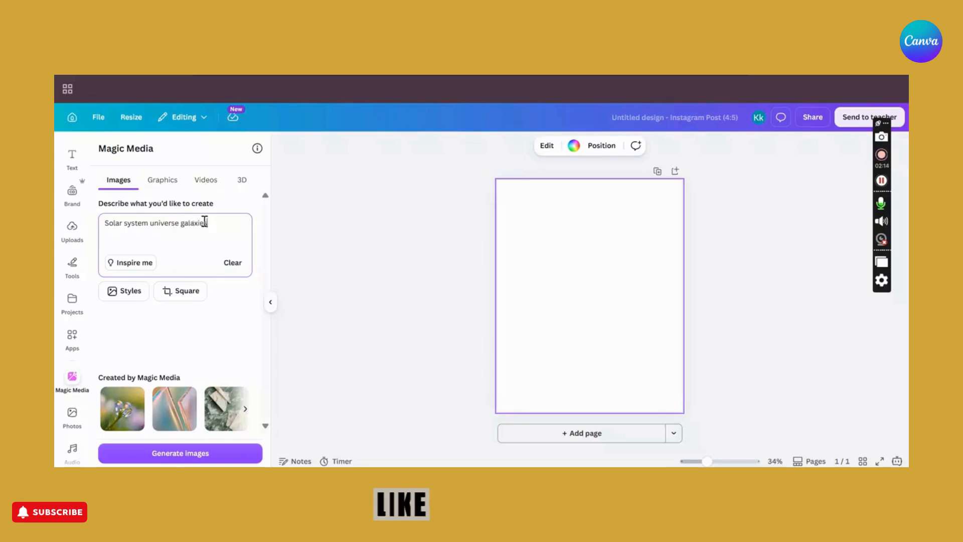
key("BackSpace")
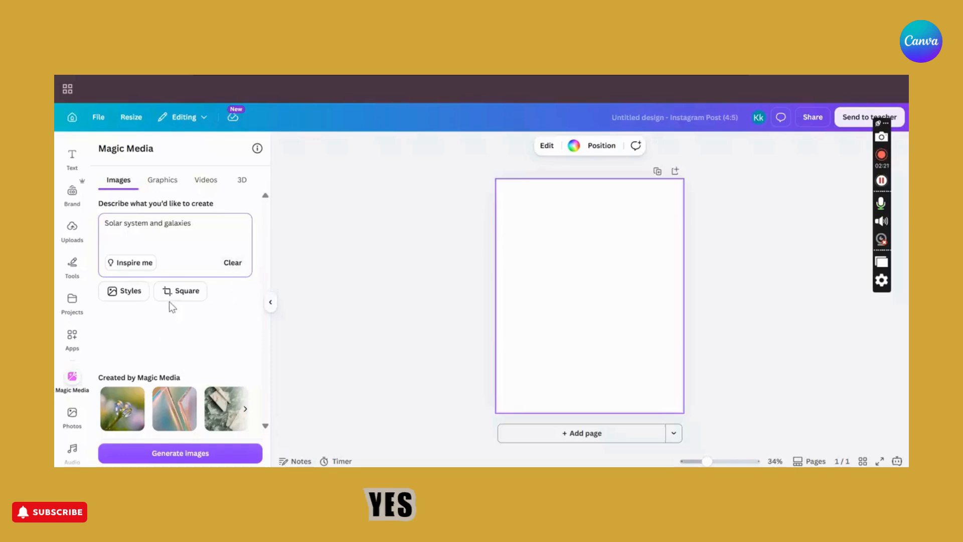
left_click(168, 454)
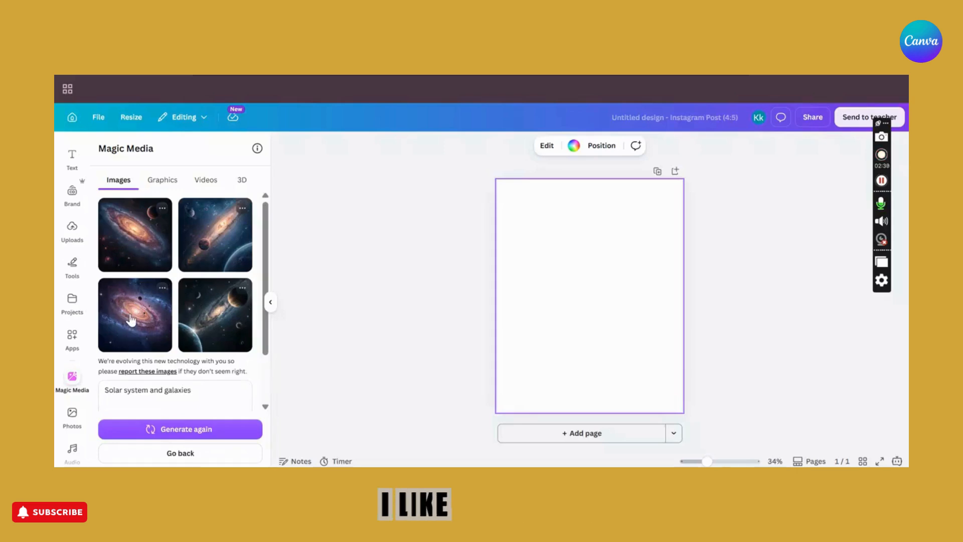
Place the purple spiral galaxy image on page 1, and add a second page holding the galaxy image with the large planet
left_click(182, 323)
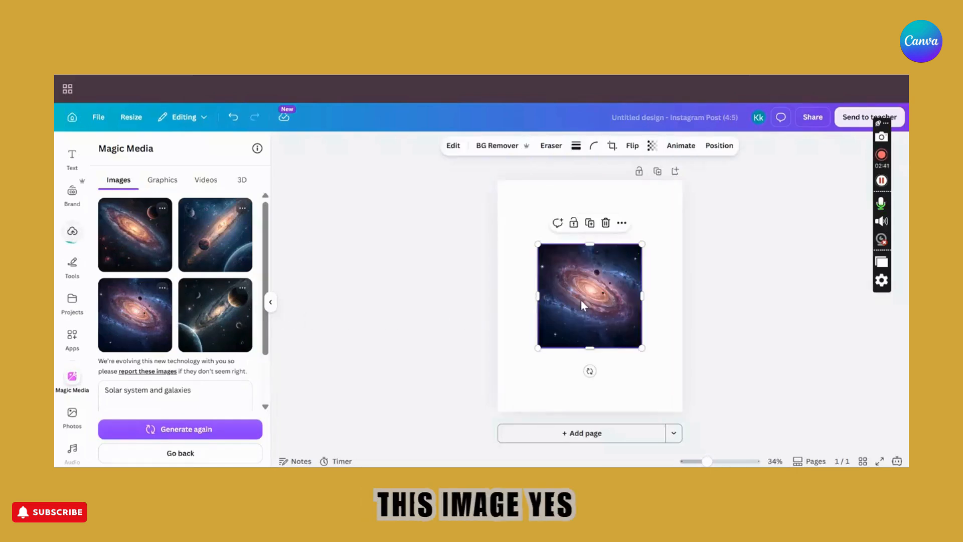
left_click(675, 171)
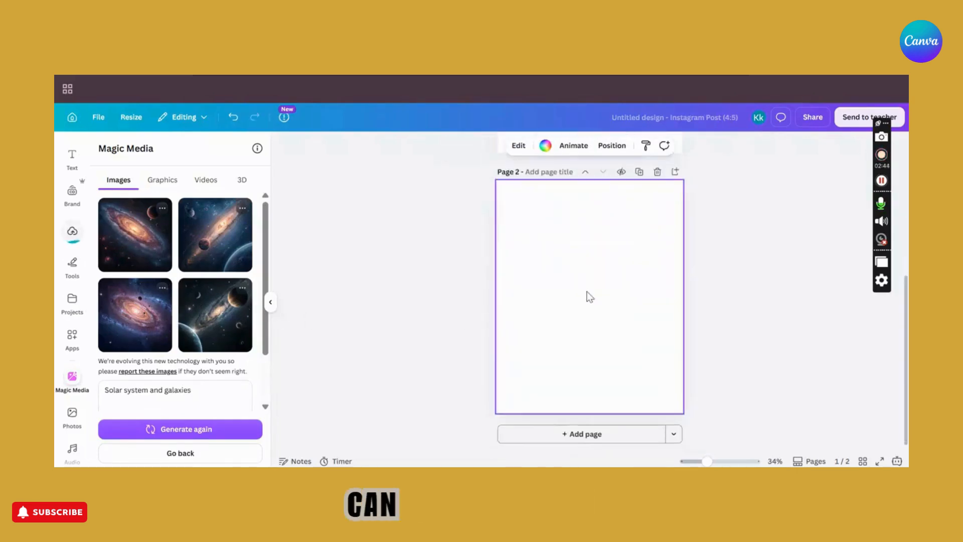
left_click(213, 316)
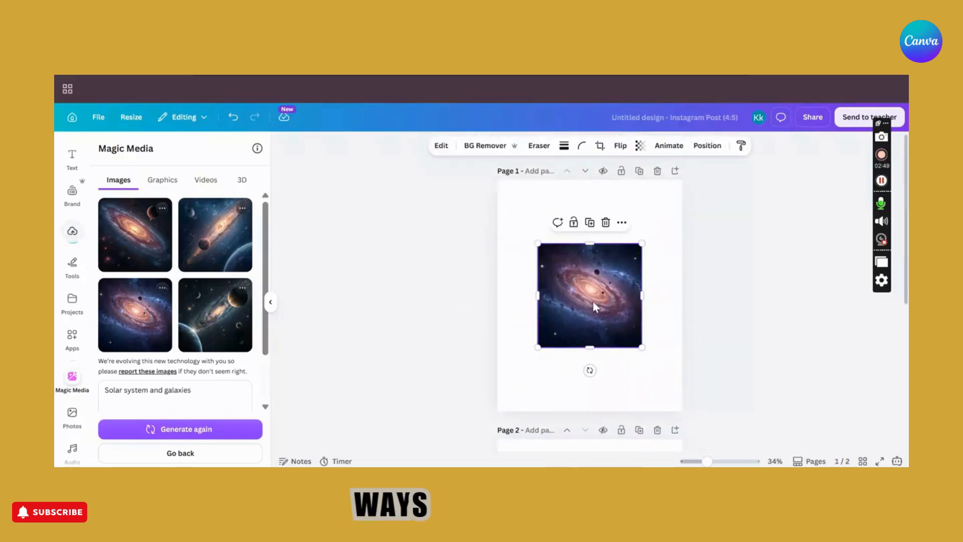
Enlarge the spiral galaxy image on page 1 to the page's full width and align it with the upper edge
left_click_drag(537, 244, 483, 189)
left_click_drag(642, 346, 695, 400)
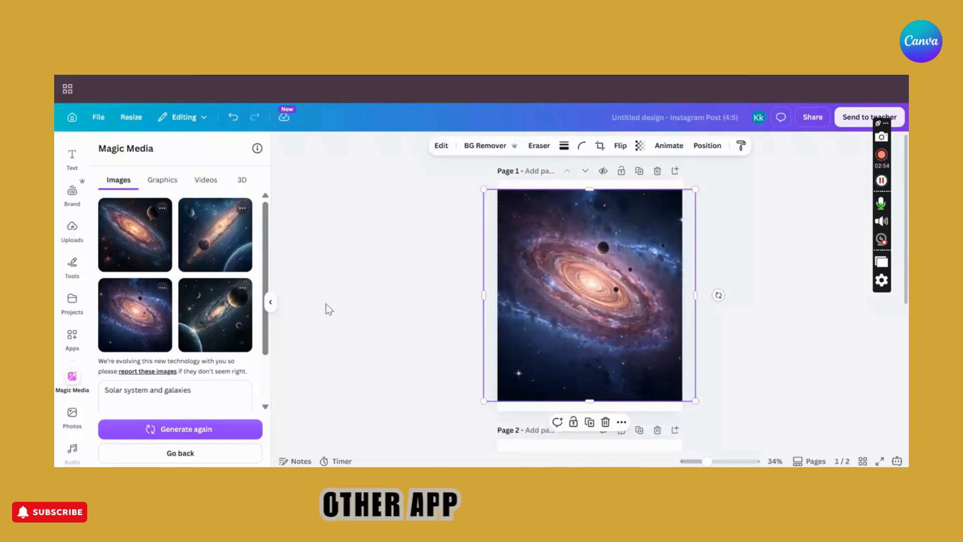
left_click(381, 263)
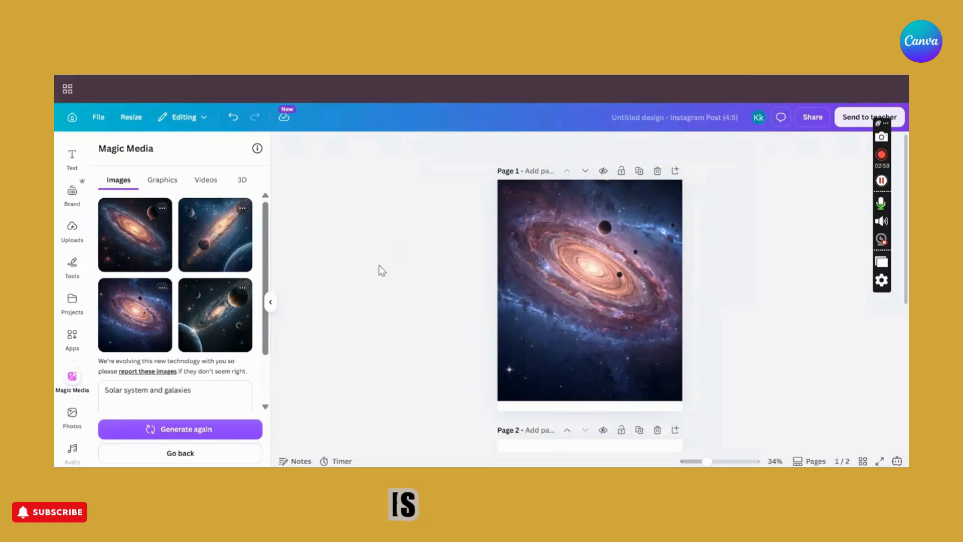
scroll(431, 321, "down", 5)
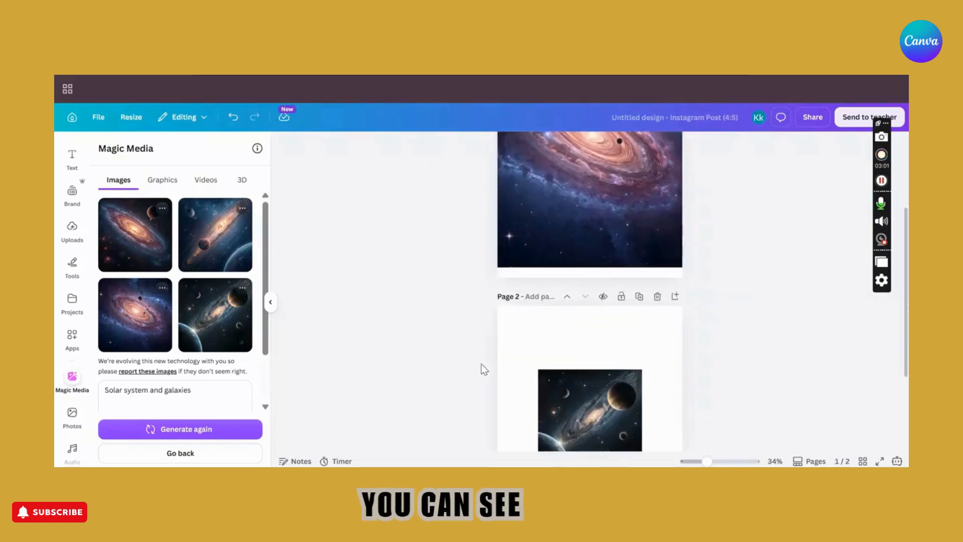
scroll(447, 334, "up", 3)
scroll(443, 335, "up", 3)
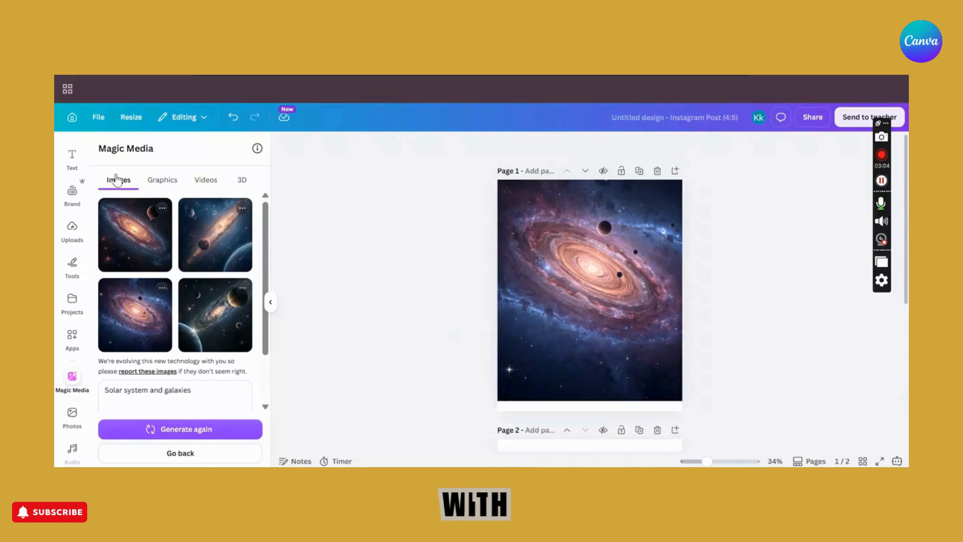
Extend the image prompt to "Solar system and galaxies with princess fairy" and generate the images again
left_click(158, 183)
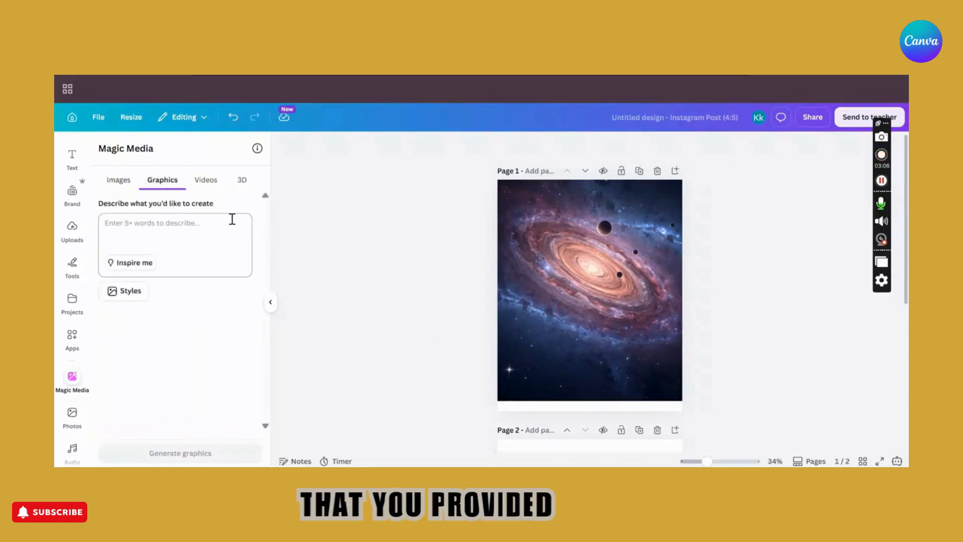
left_click(119, 180)
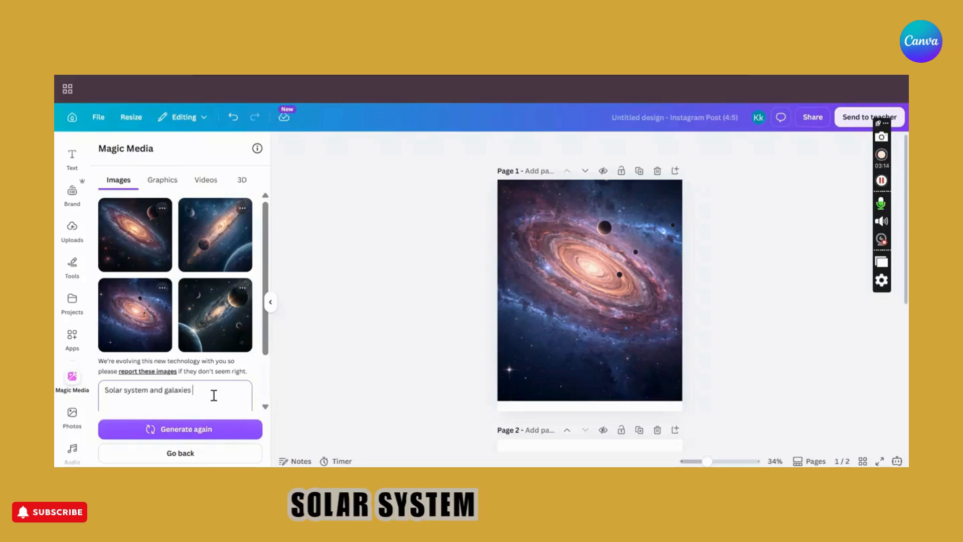
type("with p")
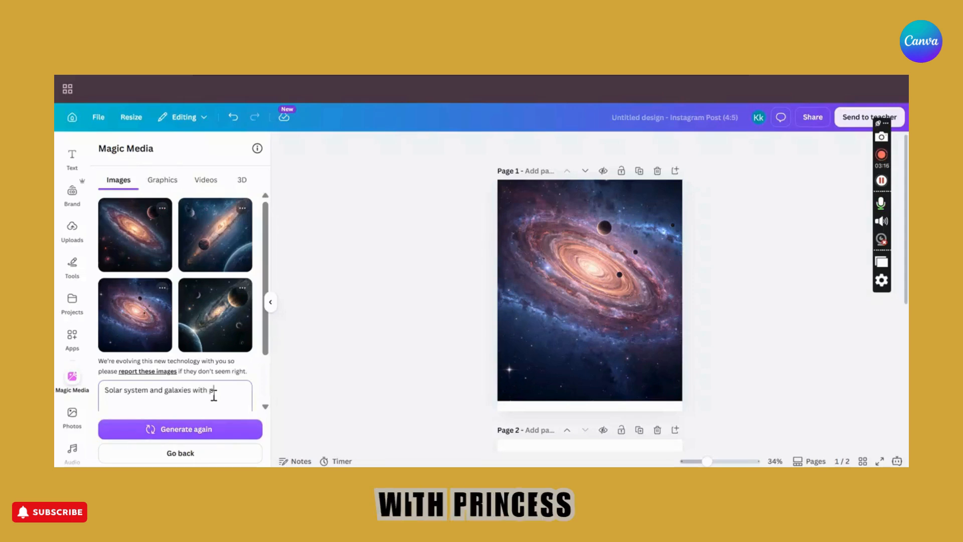
type("rincess fairy")
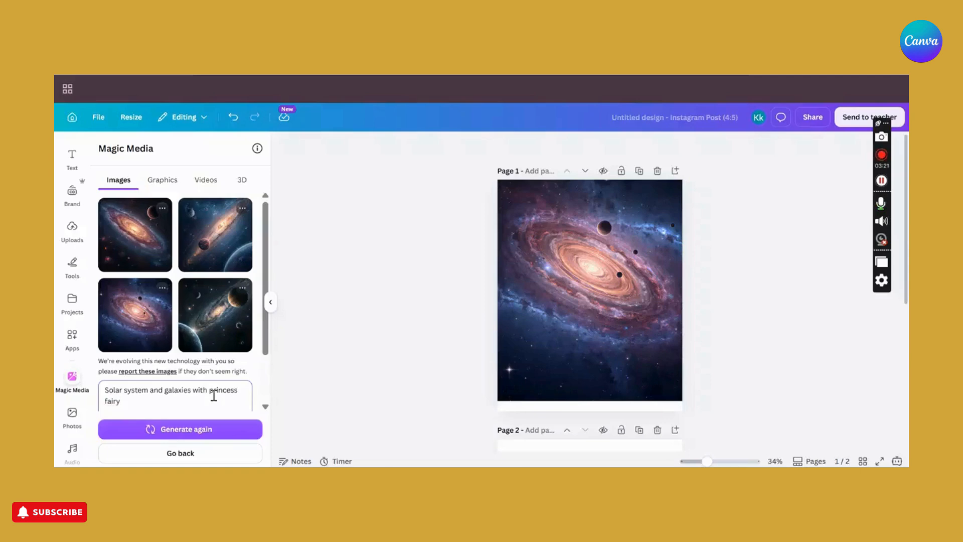
left_click(170, 430)
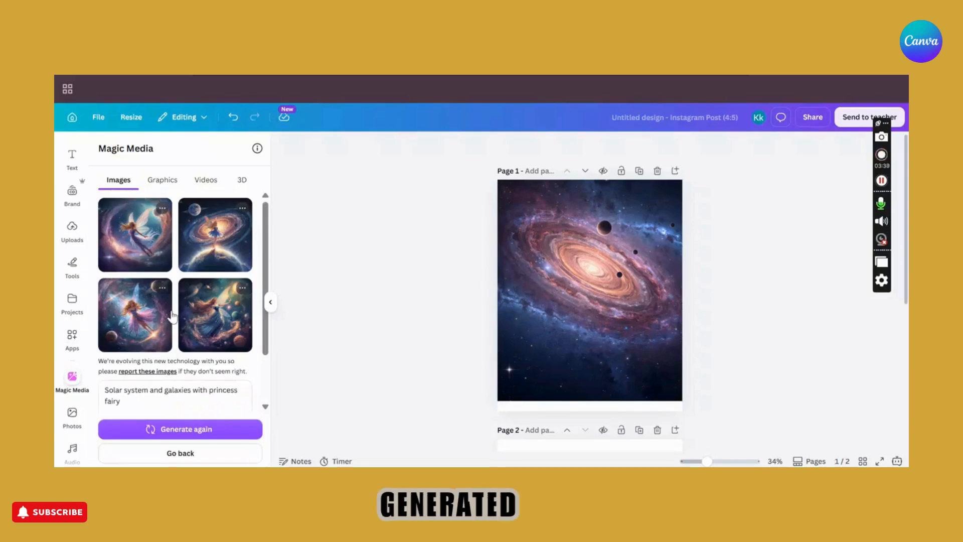
Place the generated image of the fairy in a blue dress on page 1 and enlarge it to cover the whole page
left_click(195, 316)
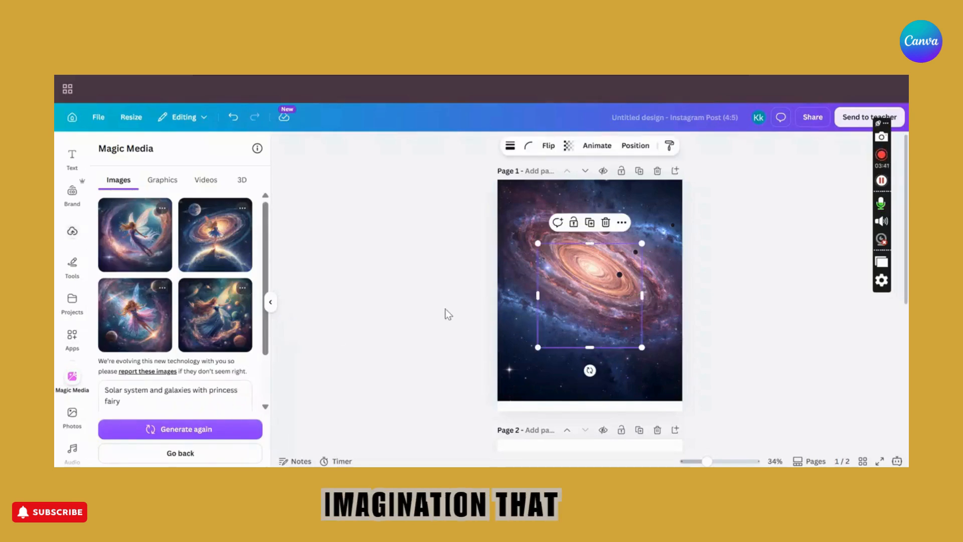
right_click(579, 305)
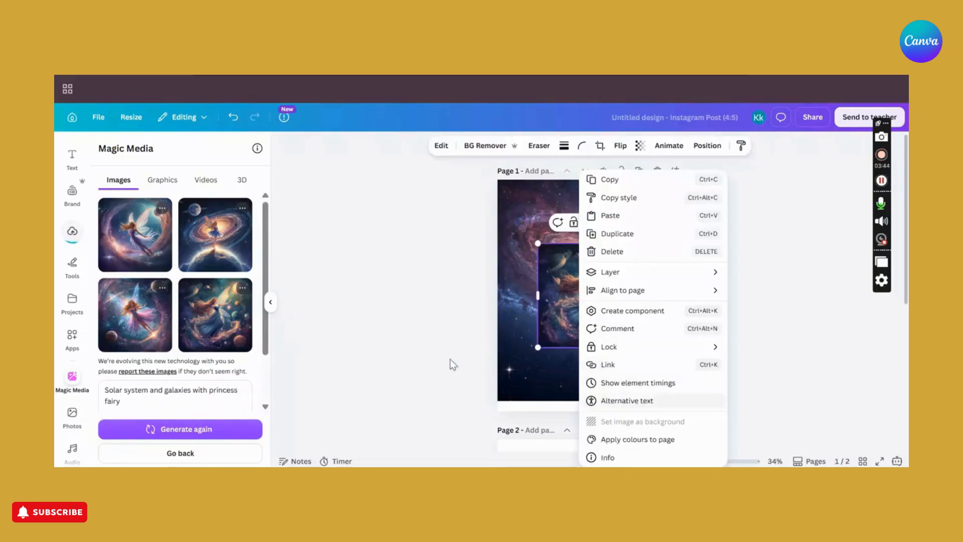
left_click(594, 283)
left_click_drag(537, 243, 458, 164)
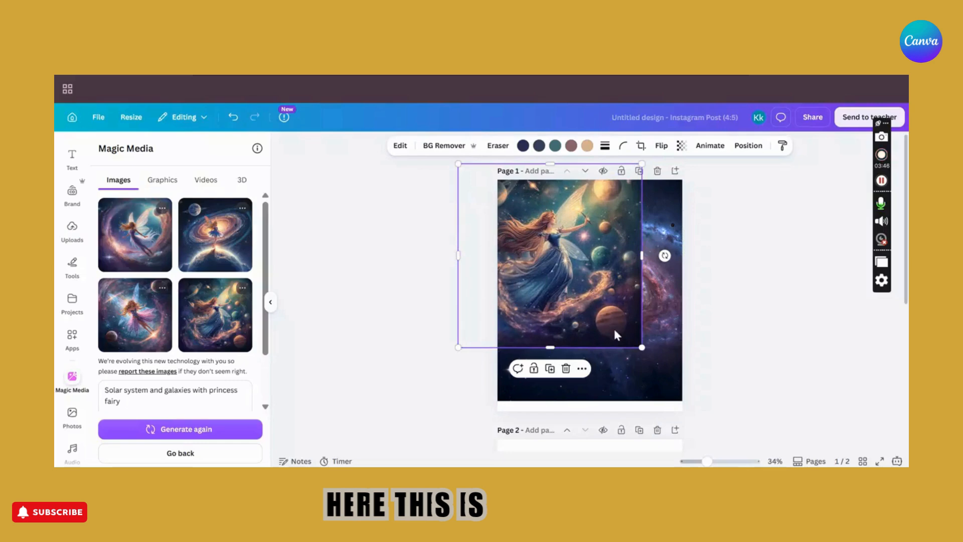
left_click_drag(644, 350, 709, 416)
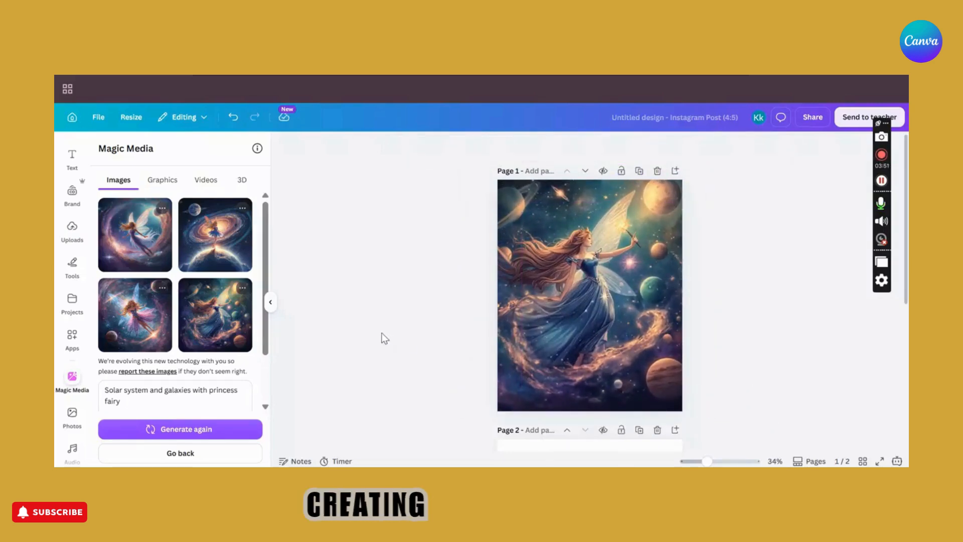
Copy the full image prompt "Solar system and galaxies with princess fairy" for reuse in graphics generation
left_click(171, 181)
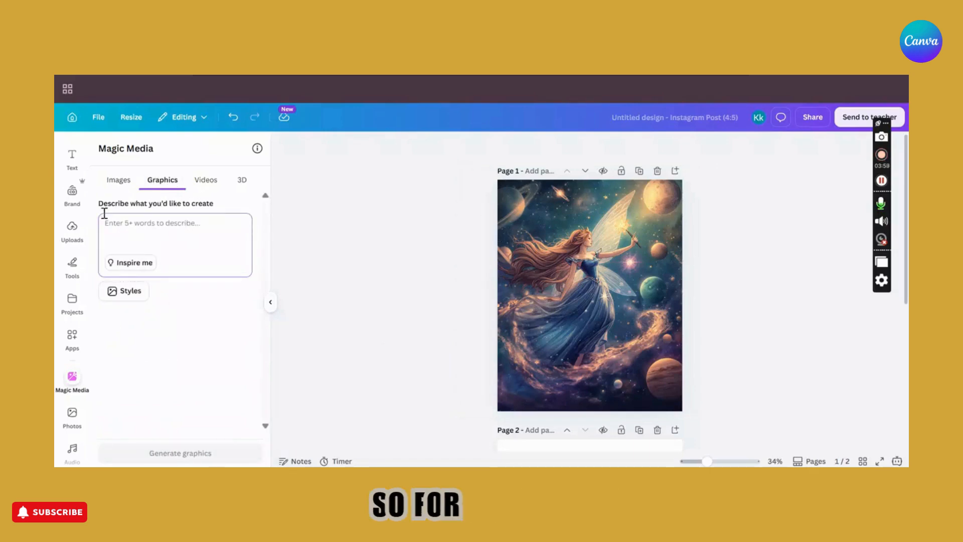
left_click(120, 184)
triple_click(149, 391)
key("ctrl+c")
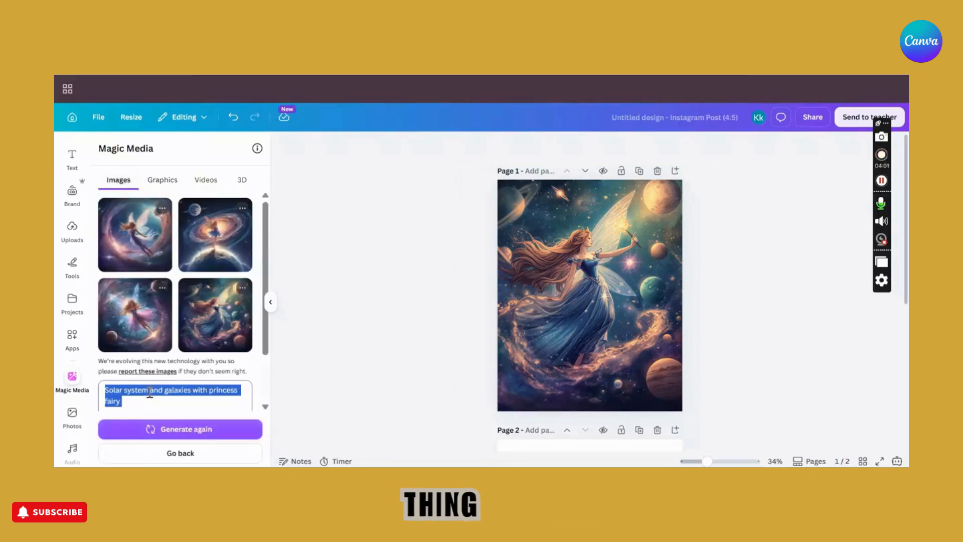
Generate Magic Media graphics from the copied prompt "Solar system and galaxies with princess fairy"
left_click(165, 181)
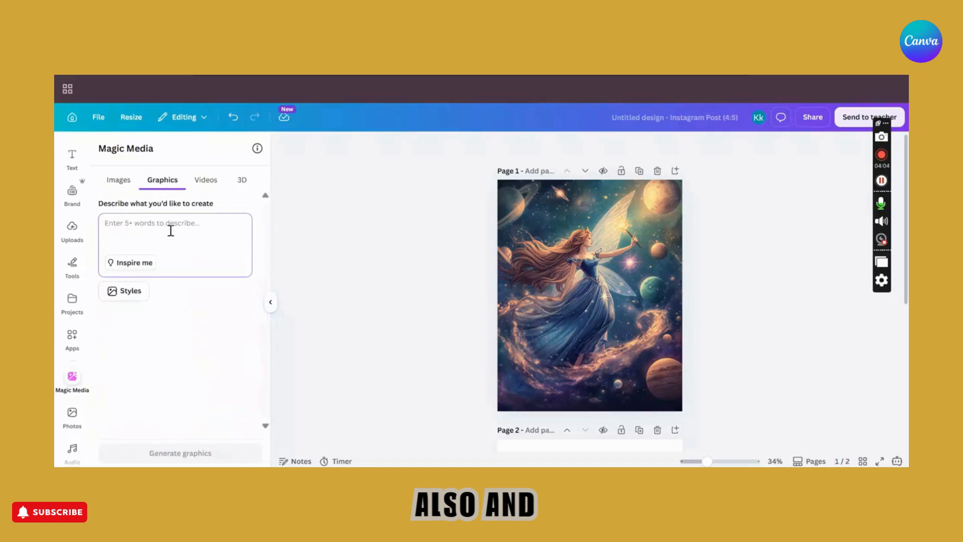
key("ctrl+v")
left_click(180, 453)
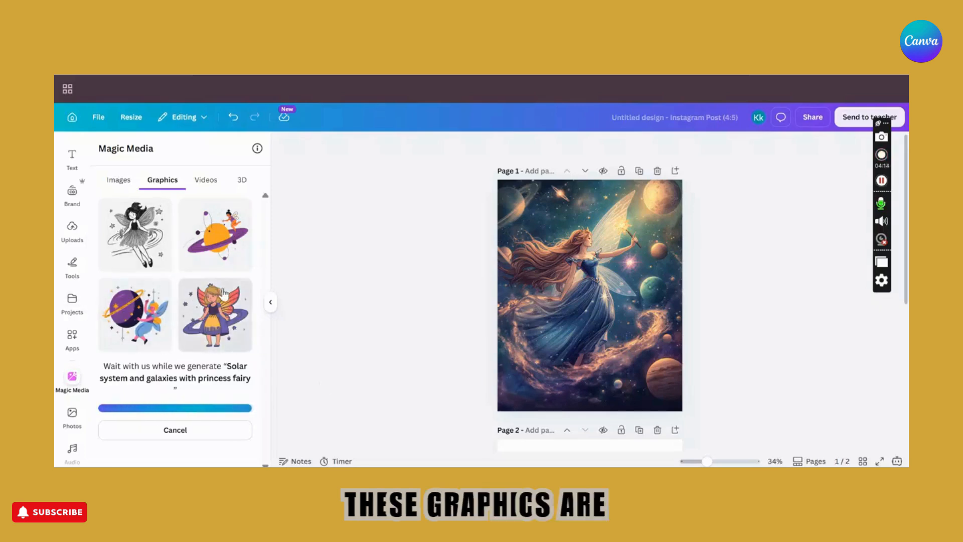
Add page 3 and place the generated graphic of the winged girl in a purple and yellow dress on it, enlarged to nearly page width
scroll(612, 346, "down", 3)
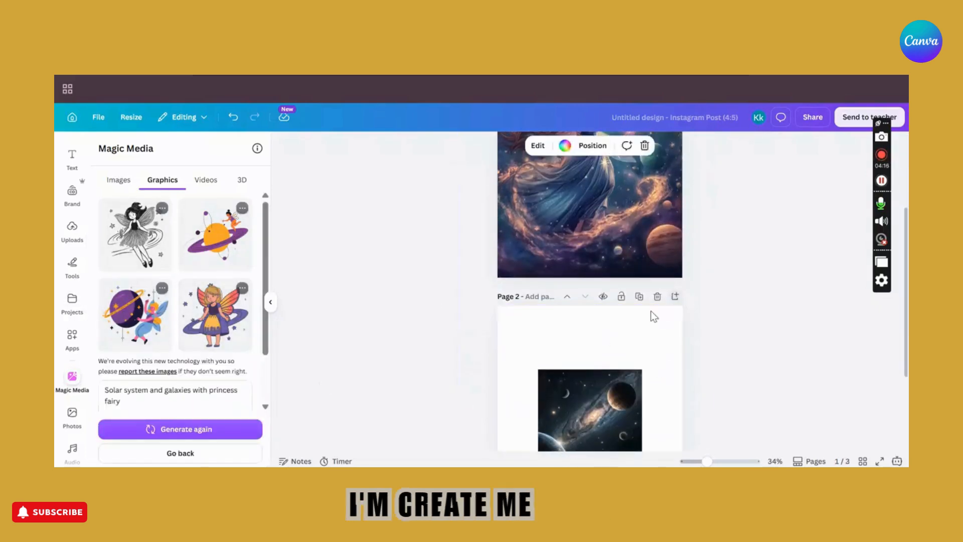
scroll(382, 363, "down", 5)
left_click(217, 314)
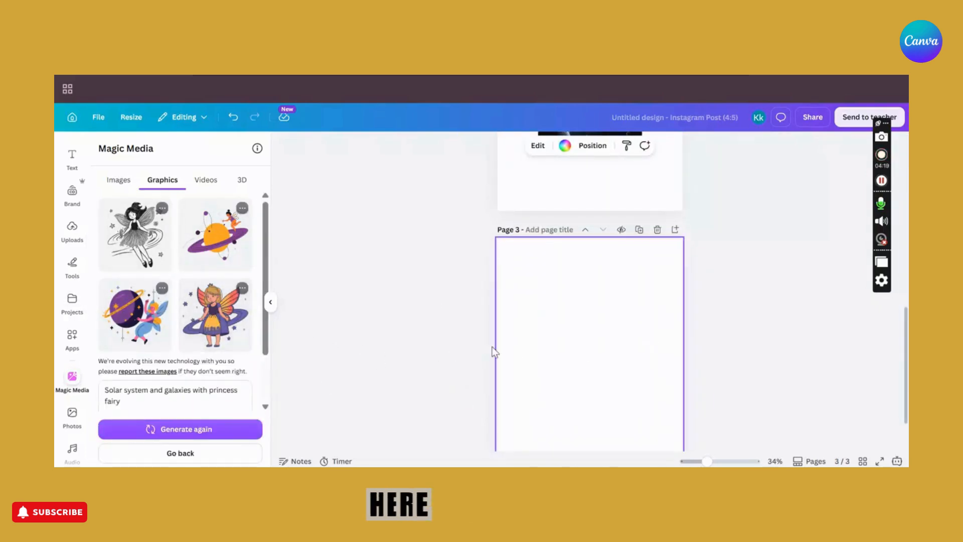
left_click_drag(540, 346, 498, 346)
left_click_drag(561, 324, 561, 287)
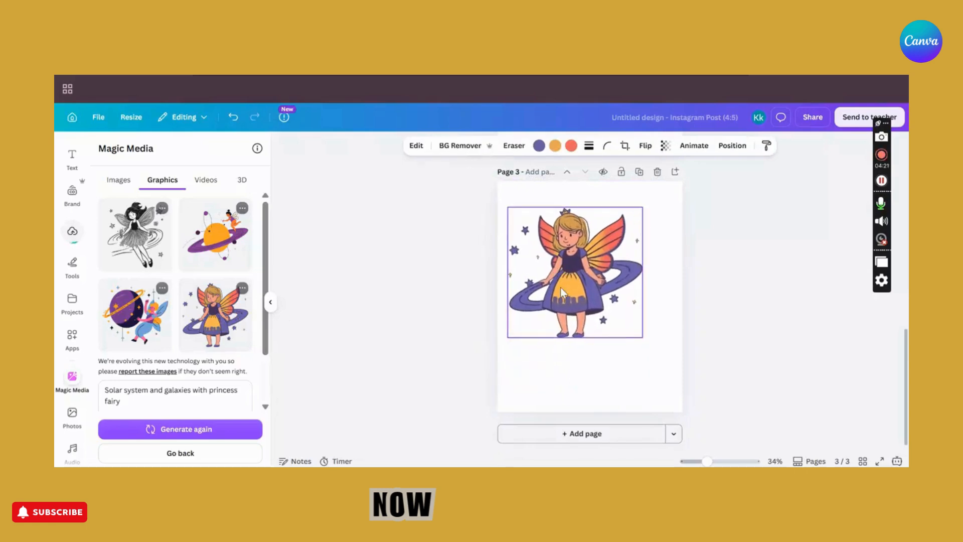
left_click_drag(646, 339, 666, 360)
left_click(383, 324)
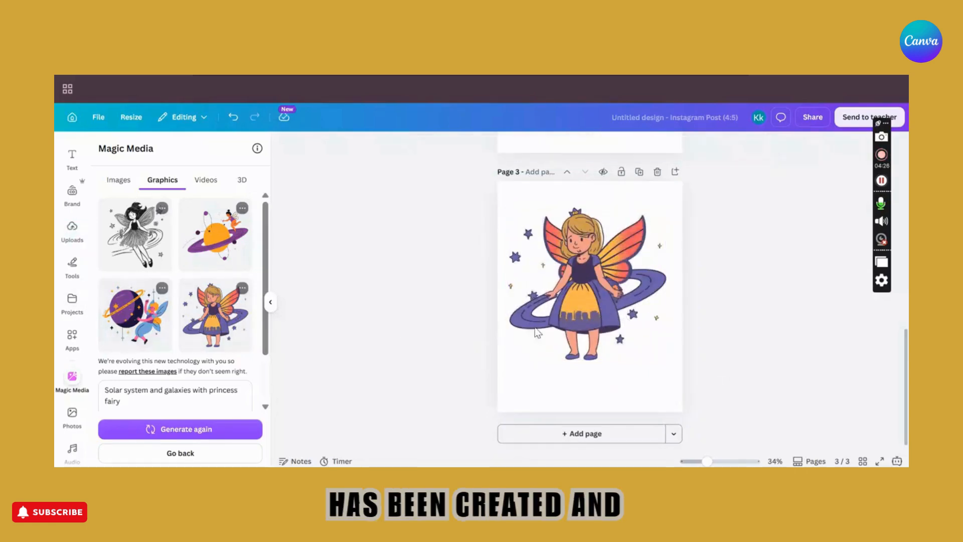
Replace the winged girl on page 3 with the generated purple ringed planet and fairy graphic, enlarged to nearly the page's width
left_click(135, 314)
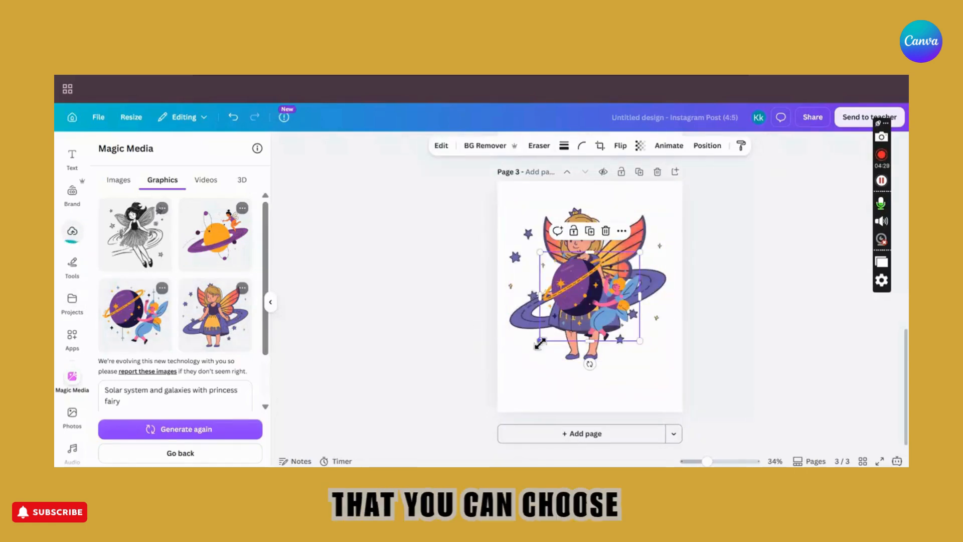
left_click_drag(540, 341, 472, 401)
key("Delete")
left_click_drag(638, 298, 665, 268)
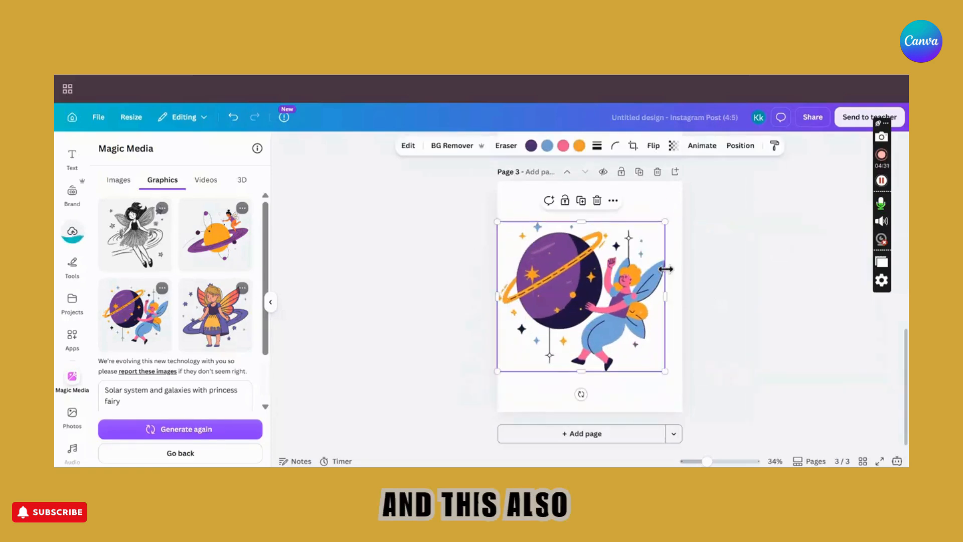
left_click(371, 291)
Add page 4 and generate Magic Media 3D objects from the prompt "Solar system and galaxies with princess fairy"
left_click(205, 181)
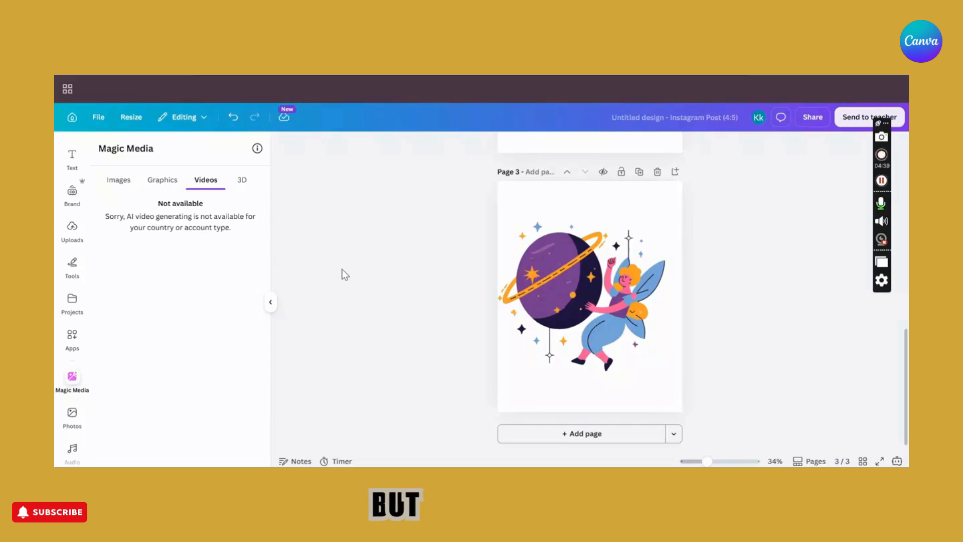
left_click(243, 181)
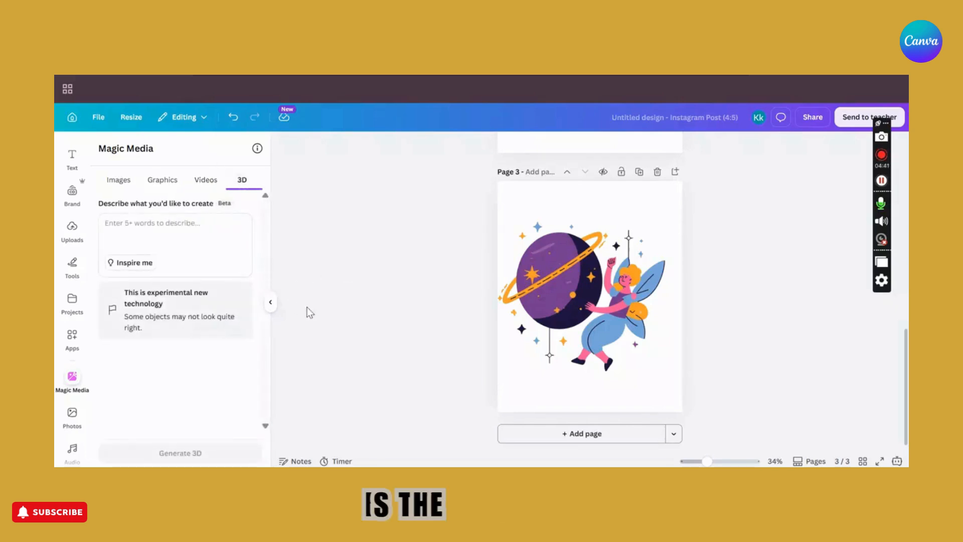
left_click(674, 172)
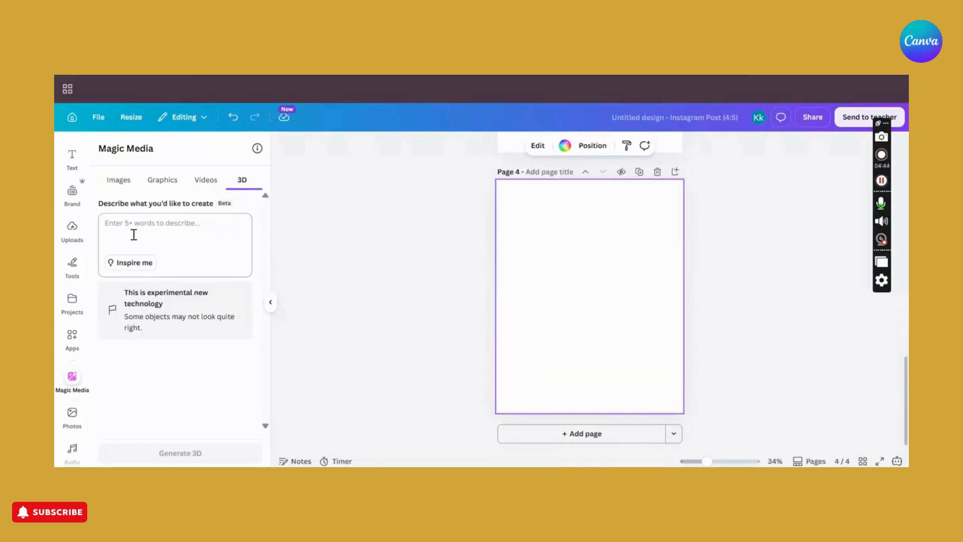
left_click(152, 230)
key("ctrl+v")
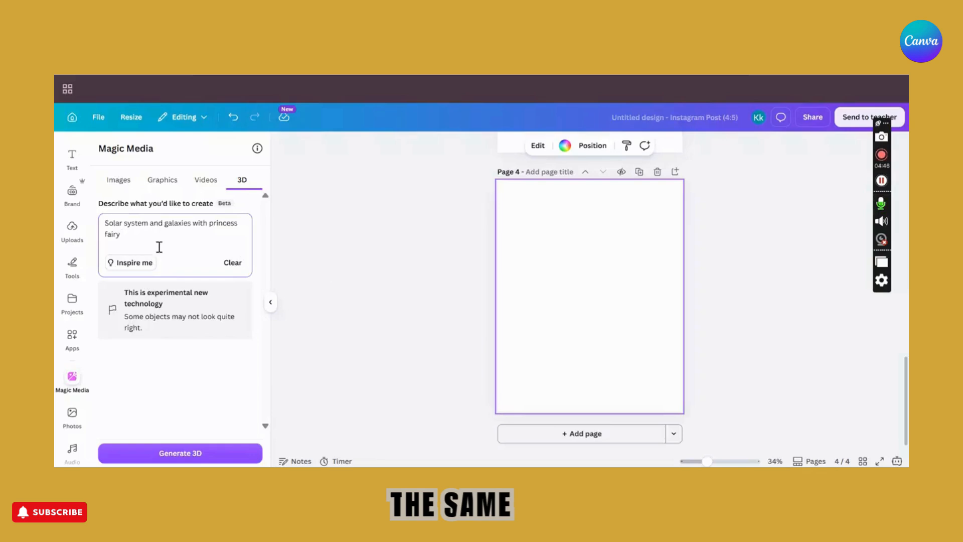
left_click(191, 453)
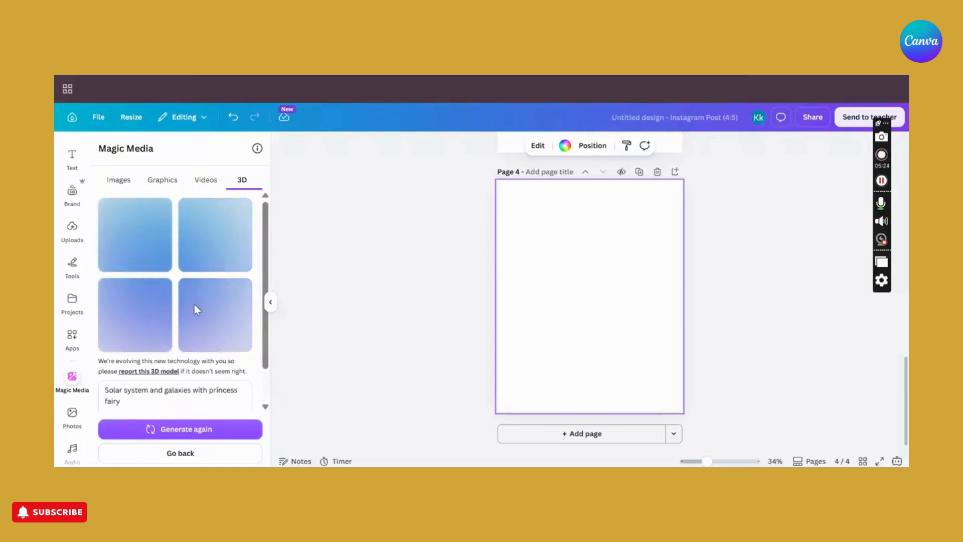
Place the generated 3D model of the girl in a pink dress with planets on page 4, enlarge it and rotate it in 3D
scroll(236, 314, "down", 2)
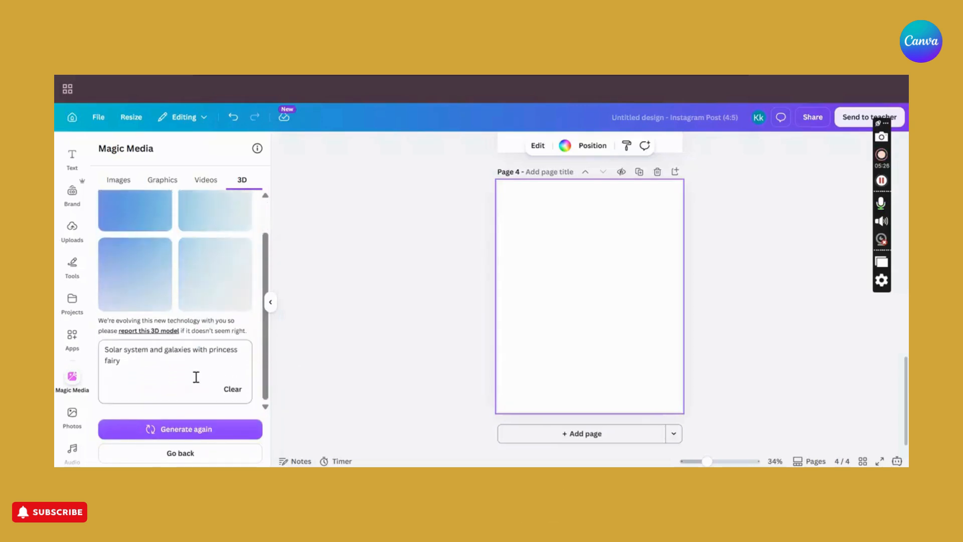
scroll(191, 301, "up", 2)
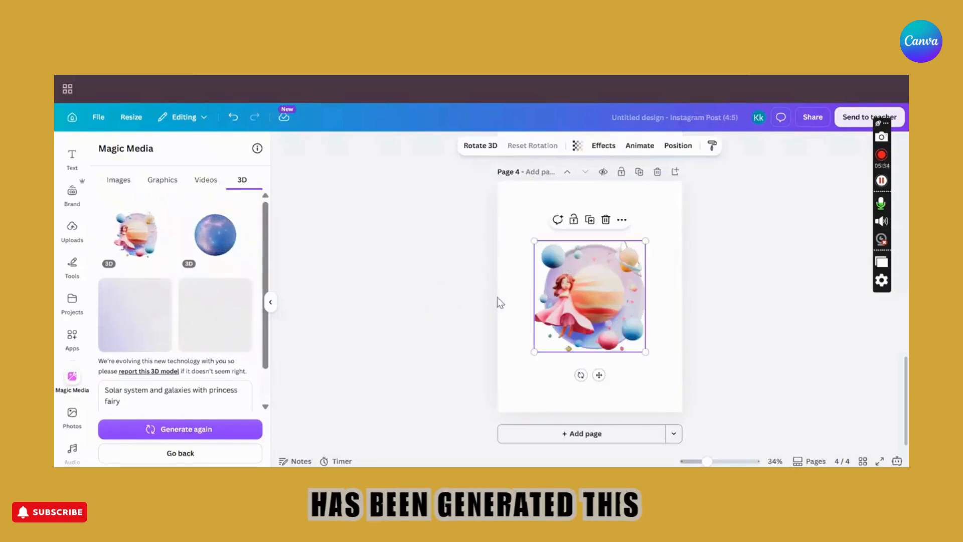
left_click_drag(534, 351, 498, 389)
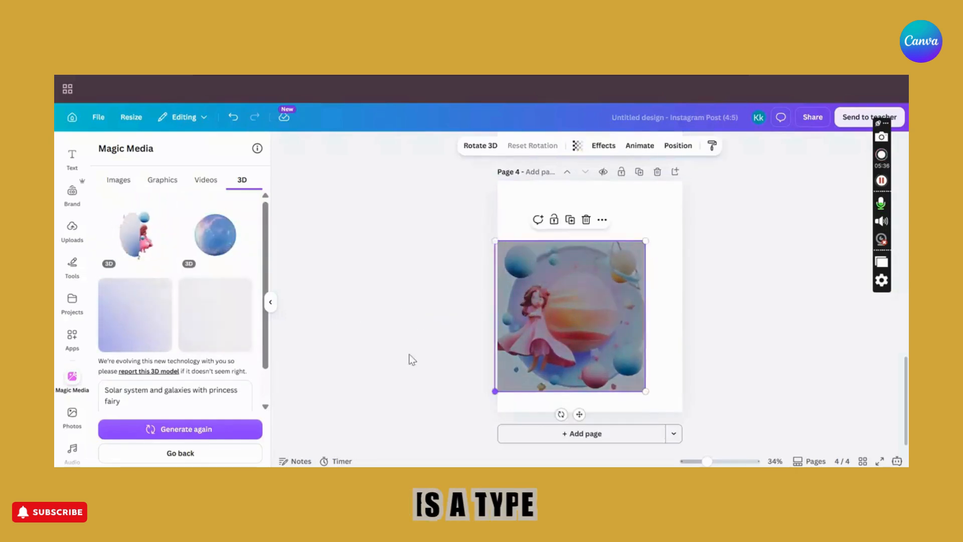
left_click(514, 338)
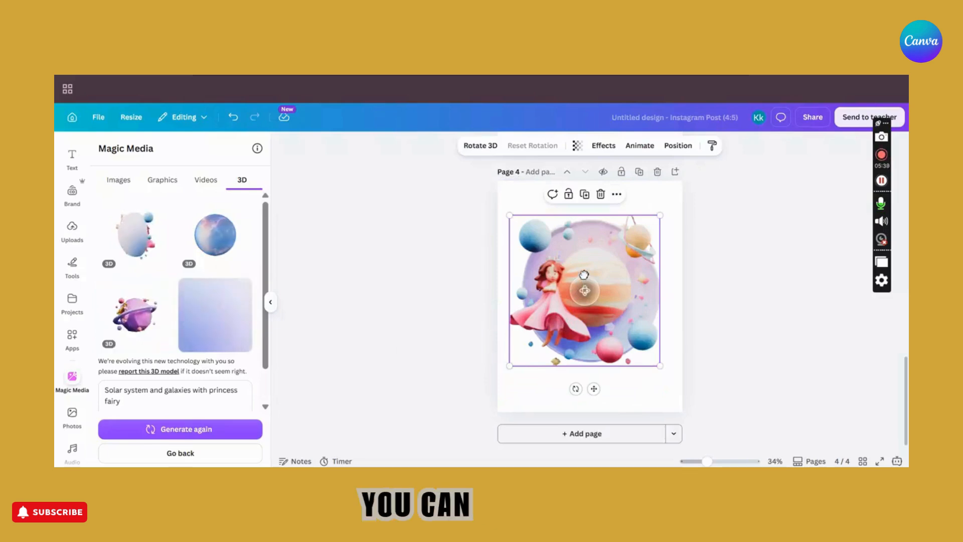
left_click_drag(584, 274, 589, 307)
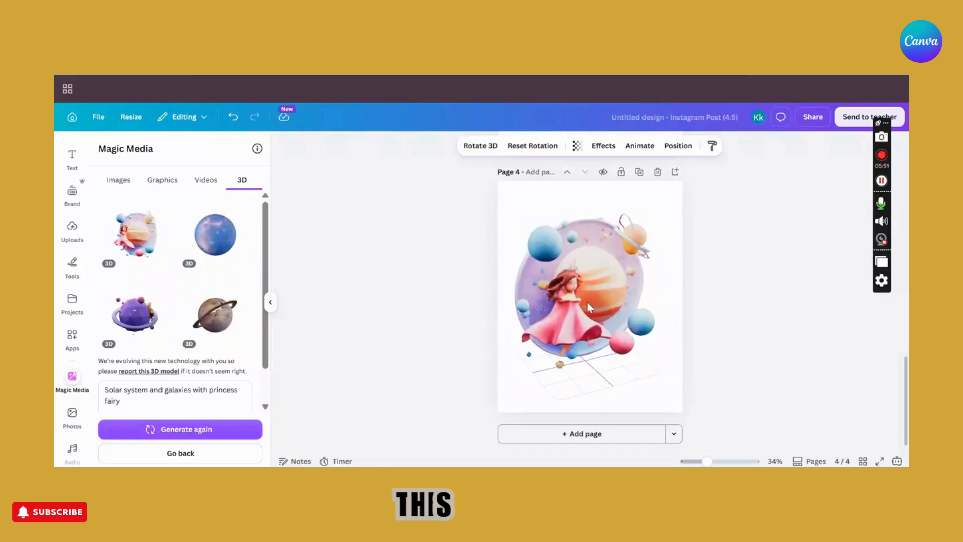
Add page 5, place the generated brown ringed planet 3D model on it and rotate the planet in 3D
left_click(582, 432)
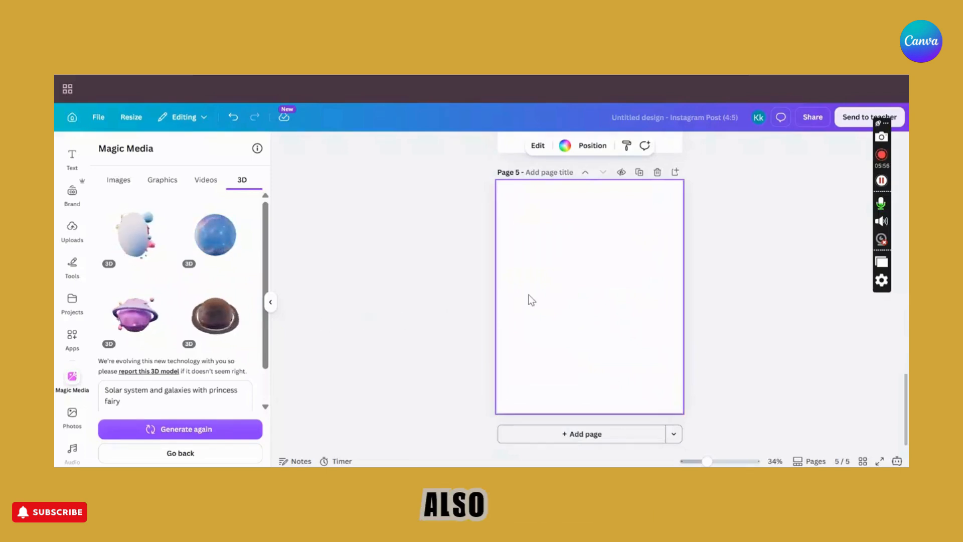
left_click(216, 313)
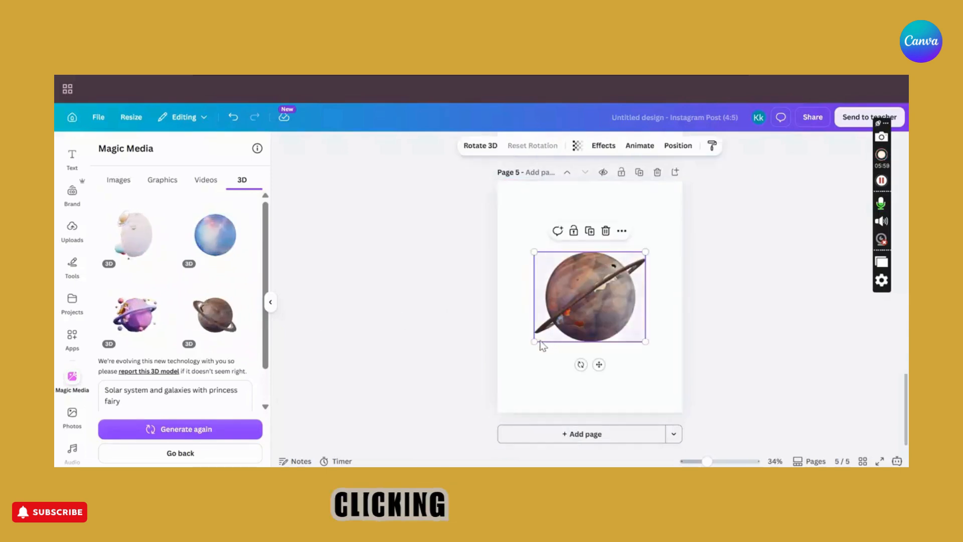
left_click(464, 347)
left_click(577, 301)
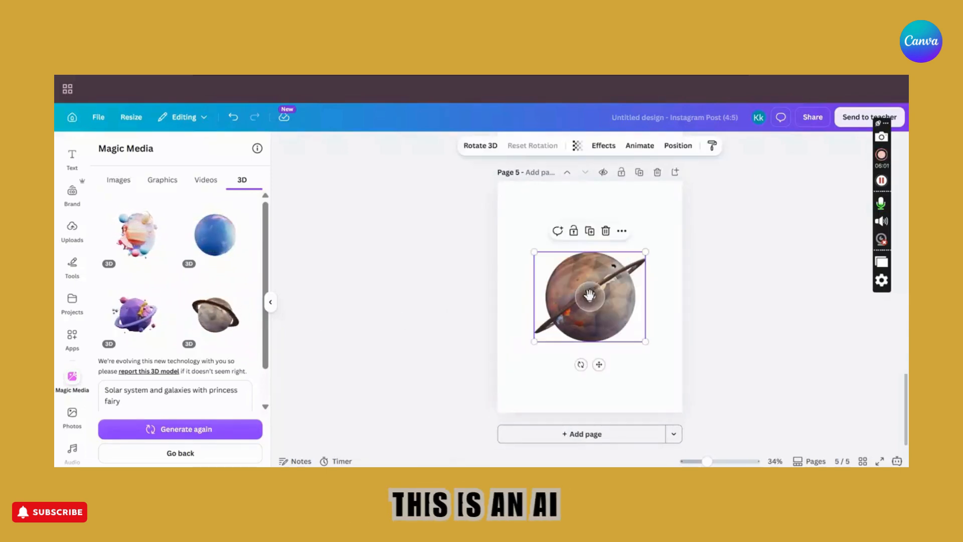
left_click_drag(587, 293, 527, 275)
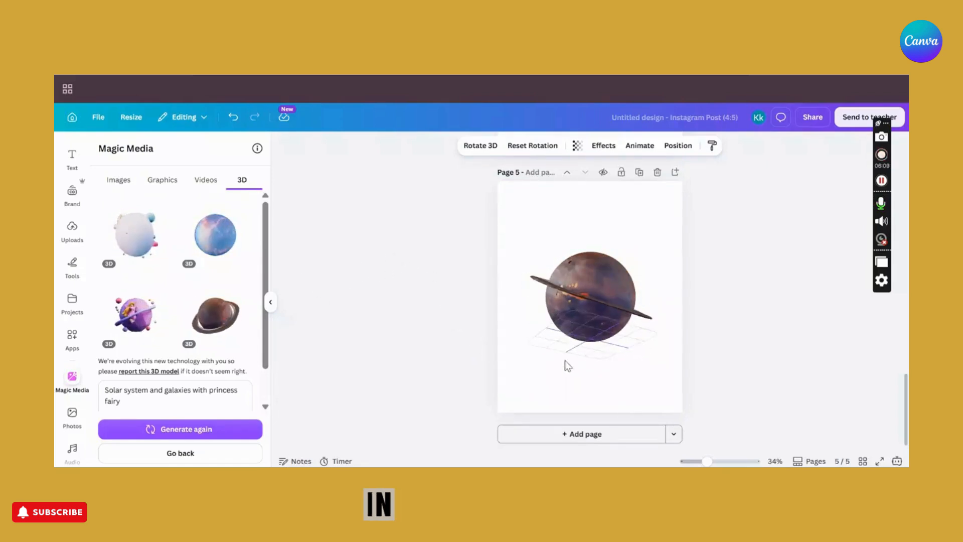
View the AI Model Fusion app's information and return to the apps overview
scroll(566, 361, "up", 4)
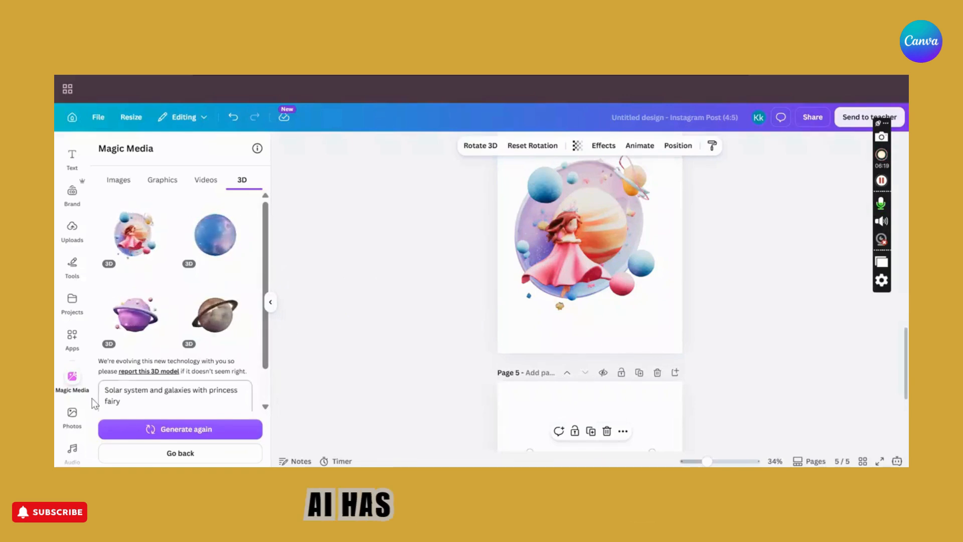
scroll(70, 431, "down", 3)
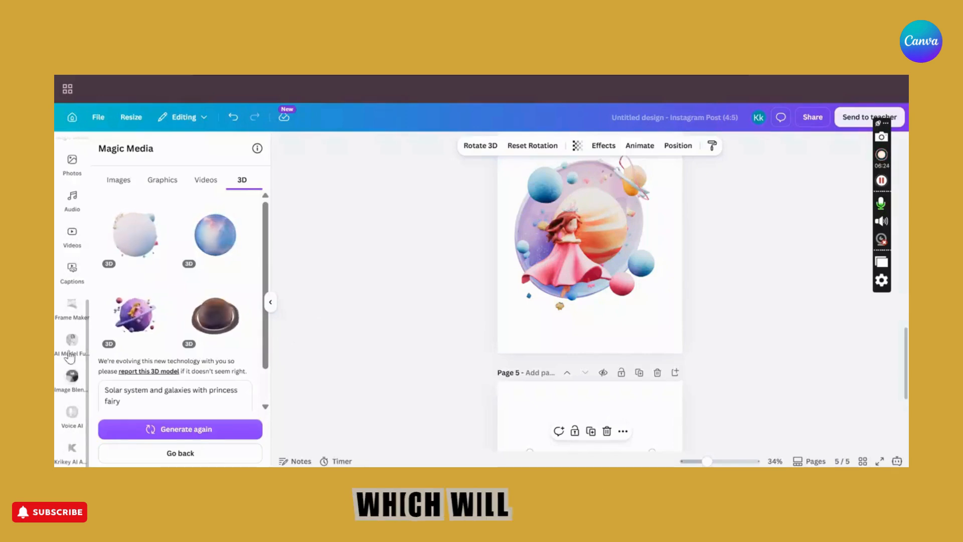
left_click(66, 359)
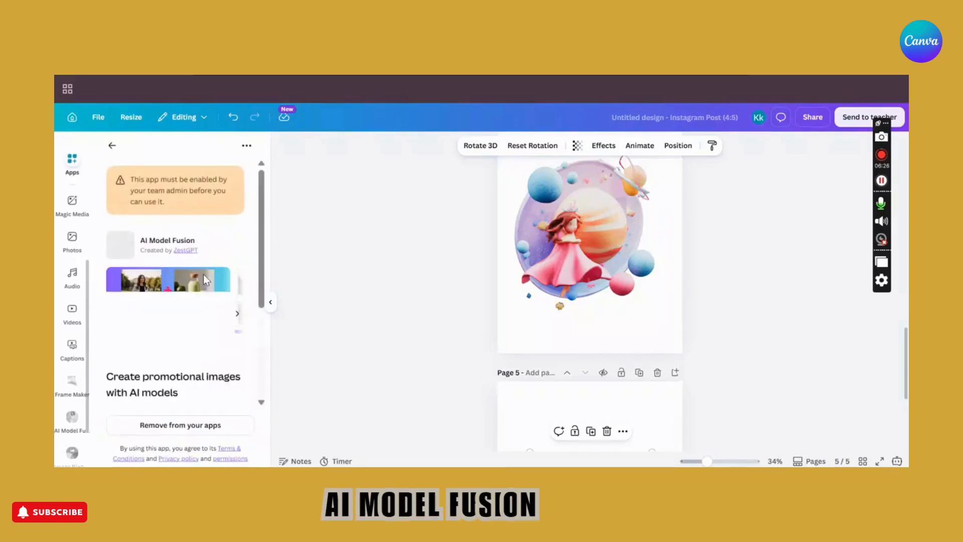
left_click(112, 145)
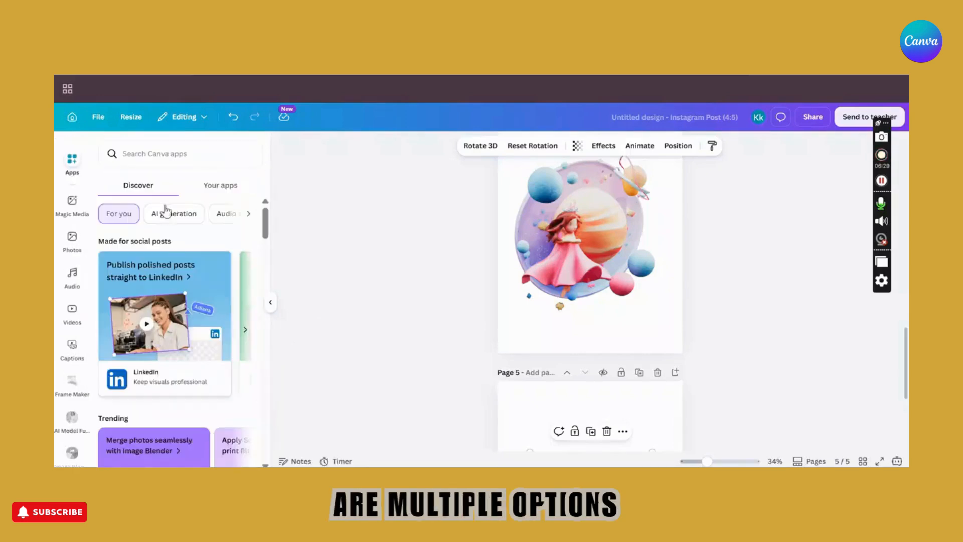
Browse the Discover apps overview, including the trending, More from Canva, recommended and AI generation sections
scroll(167, 332, "down", 1)
scroll(167, 332, "down", 2)
scroll(175, 361, "up", 3)
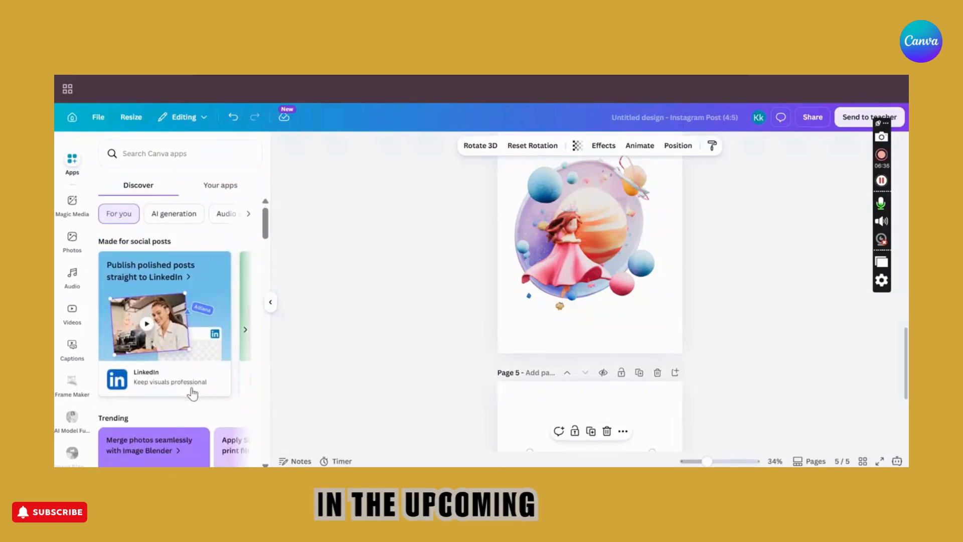
scroll(173, 376, "down", 4)
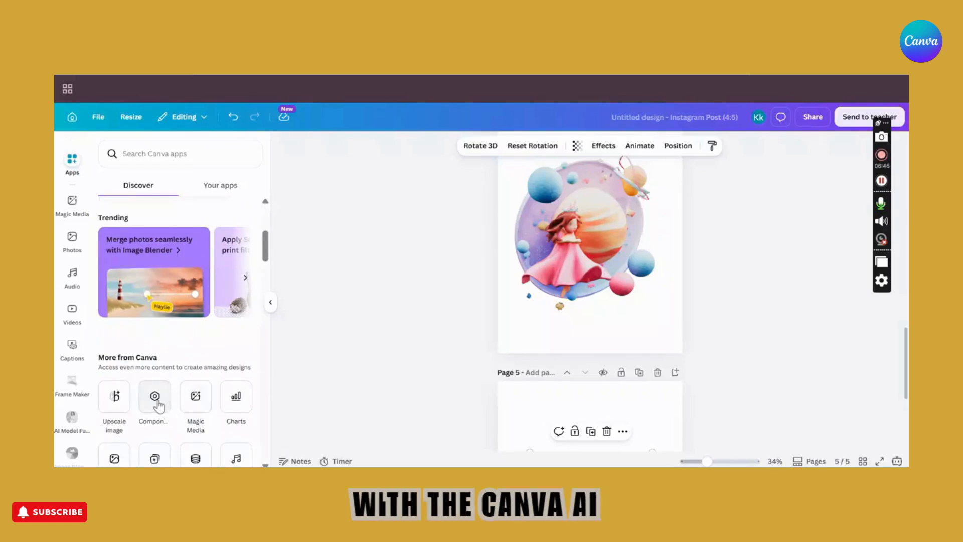
scroll(176, 414, "down", 1)
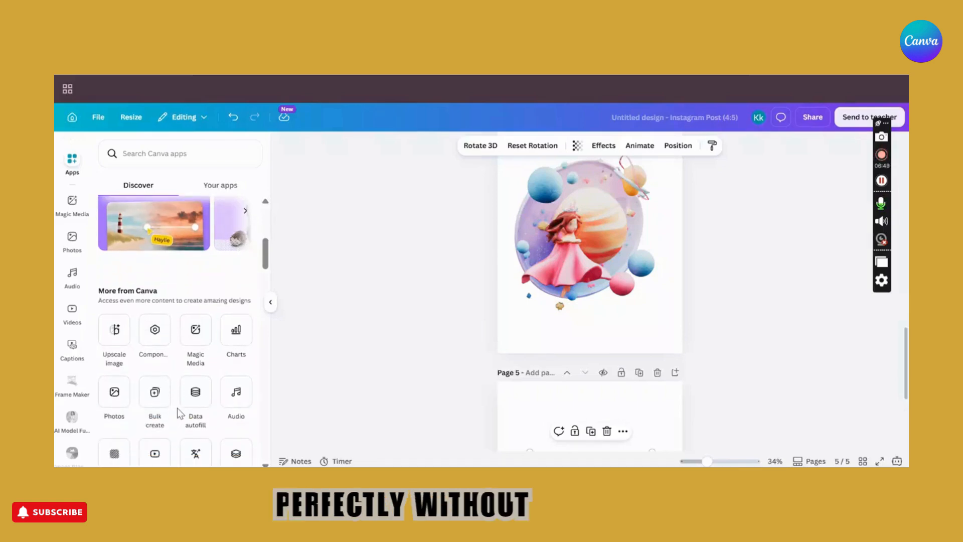
scroll(176, 407, "down", 2)
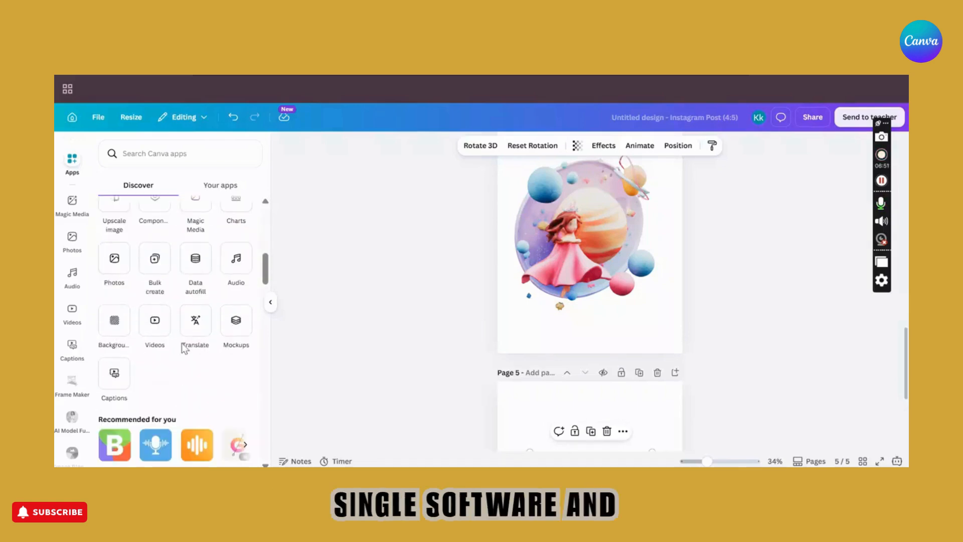
scroll(183, 398, "down", 2)
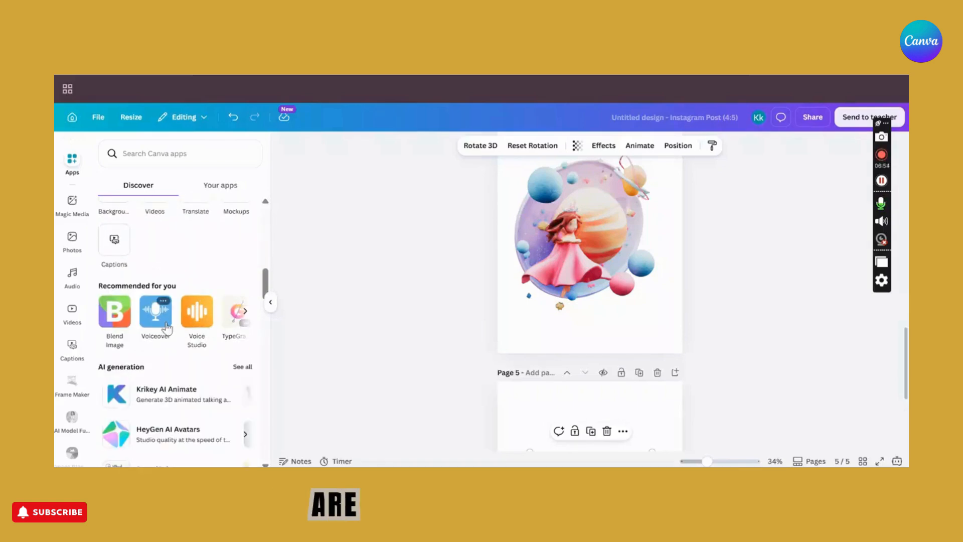
scroll(178, 411, "down", 2)
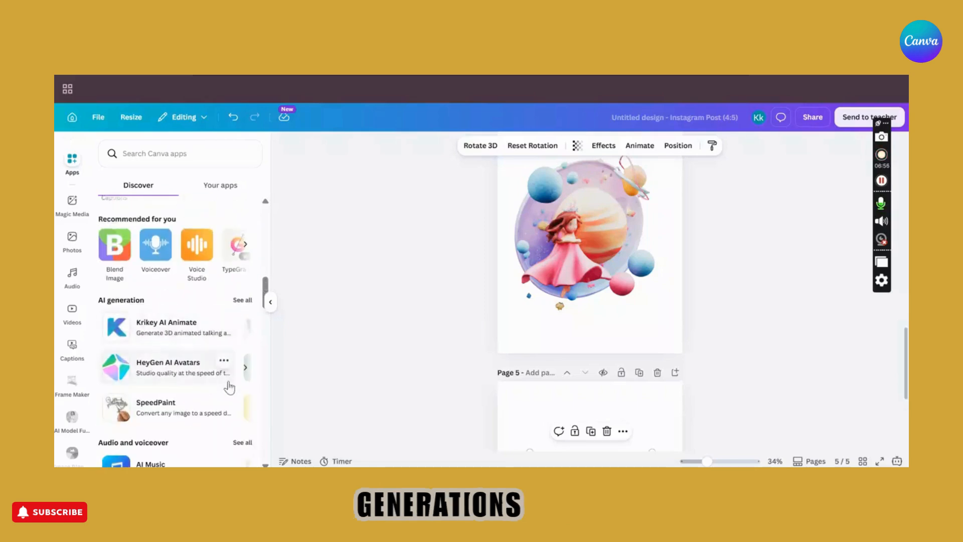
scroll(105, 381, "down", 2)
scroll(133, 383, "up", 7)
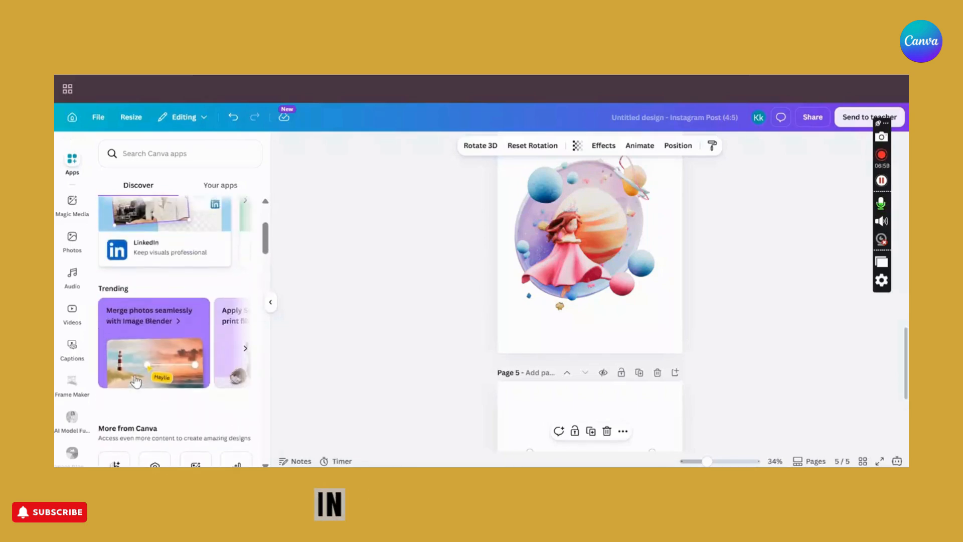
scroll(138, 379, "up", 4)
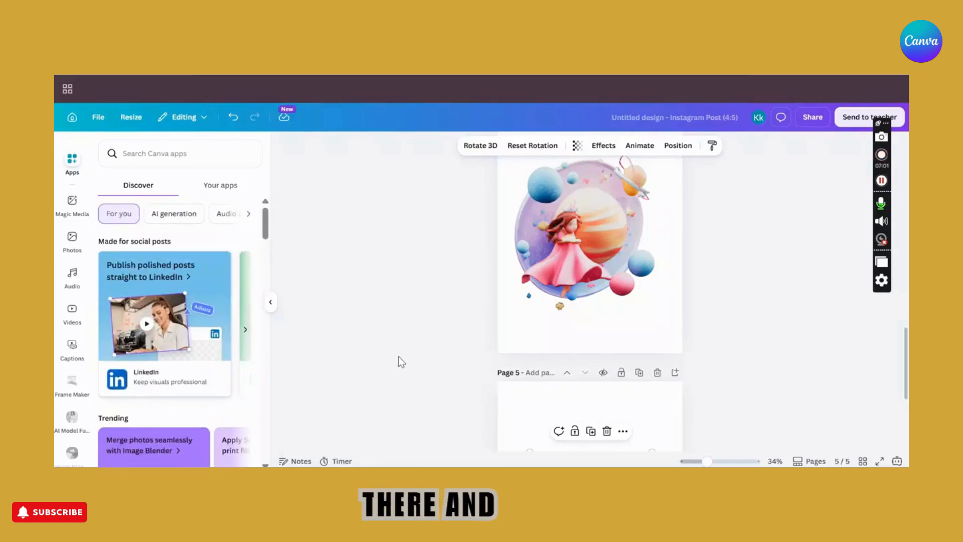